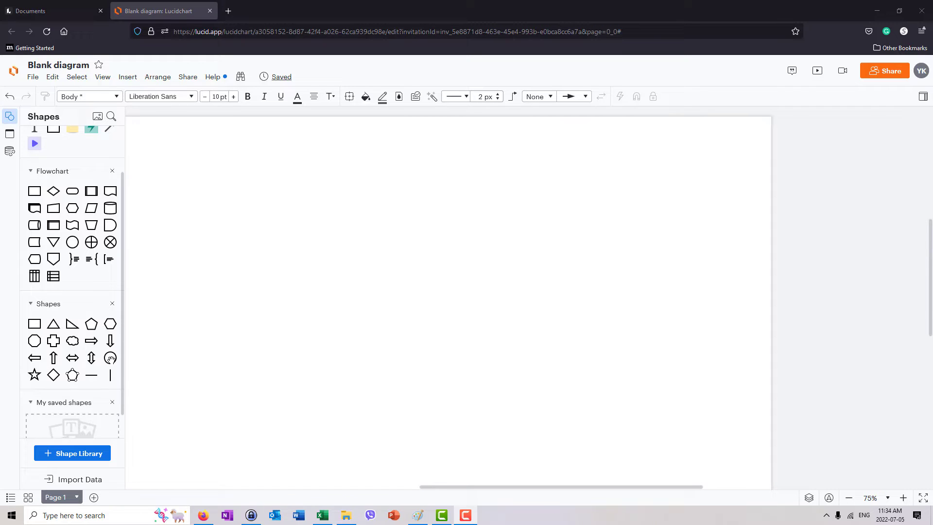
Place a circle labelled 'Daycare' near the page centre and shrink it into a smaller ellipse
mouse_move(111, 360)
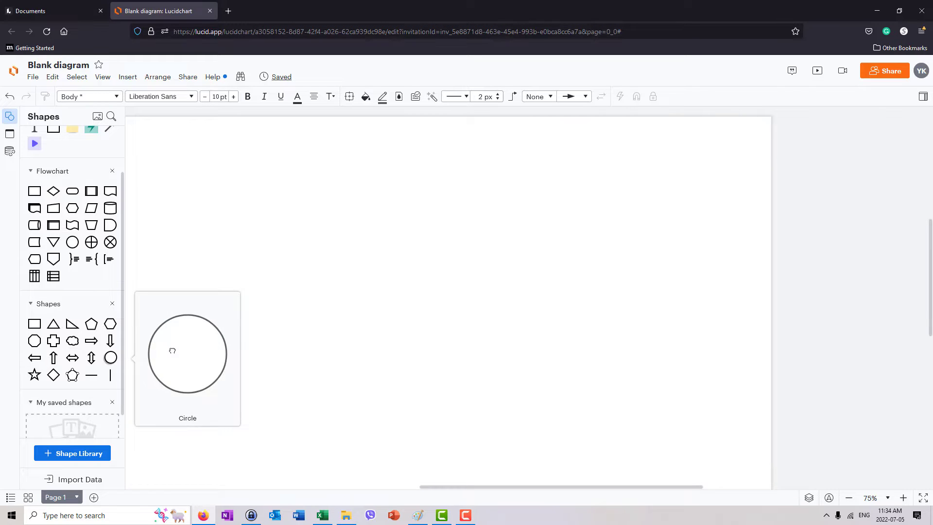
mouse_move(173, 351)
mouse_down()
mouse_move(408, 310)
mouse_move(172, 347)
mouse_up()
drag(260, 322, 469, 313)
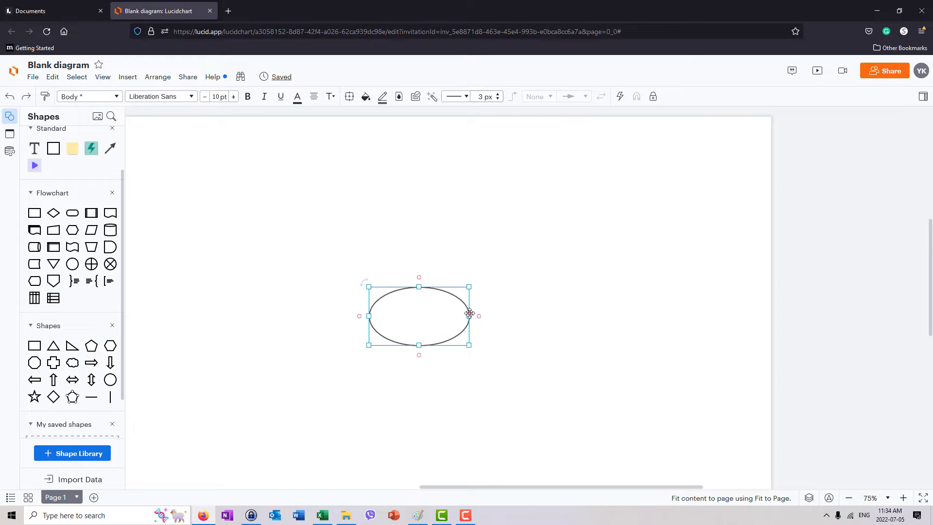
text(Daycare)
drag(457, 300, 457, 301)
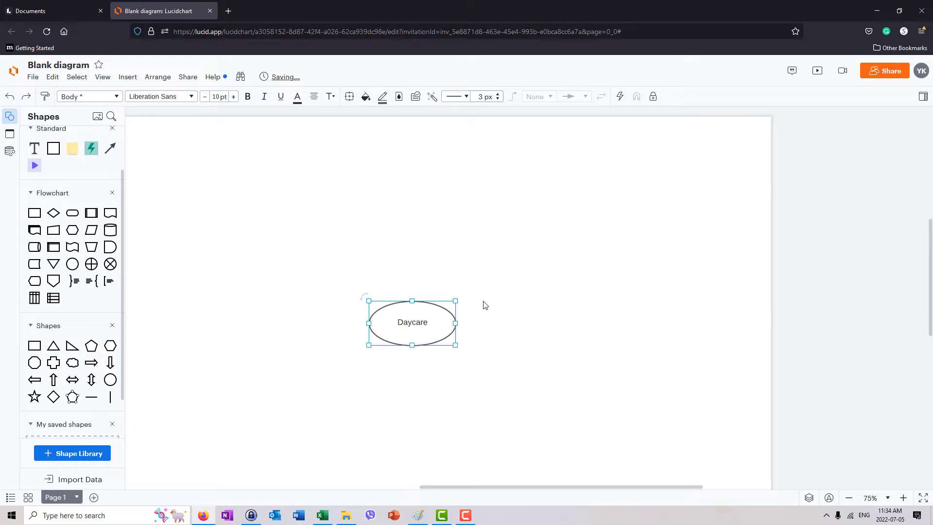
click(290, 294)
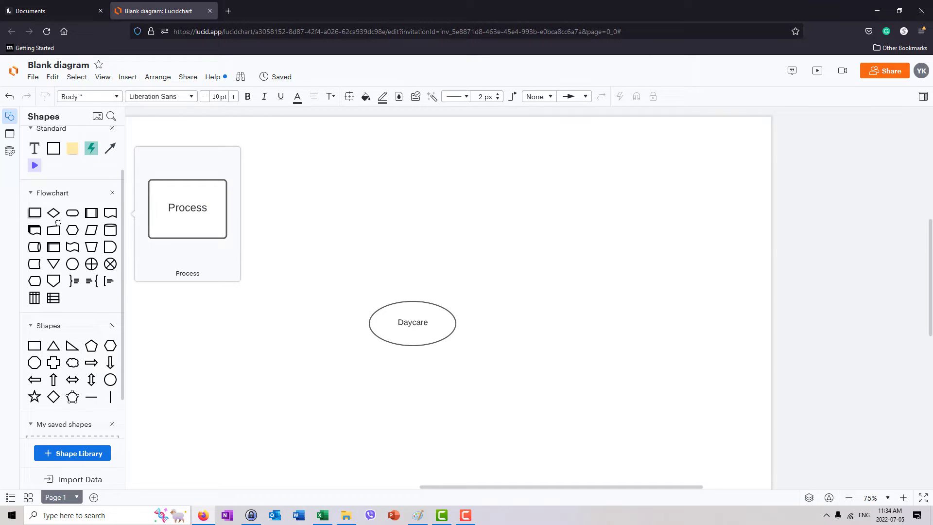
Add a process box labelled 'Parents' right of Daycare and shrink it
drag(35, 214, 604, 244)
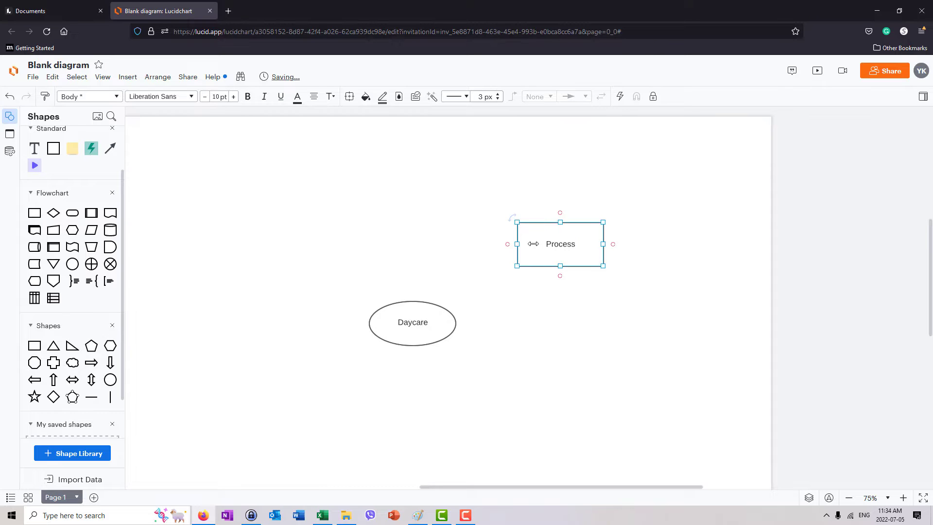
double_click(564, 248)
text(Parents)
drag(604, 266, 552, 291)
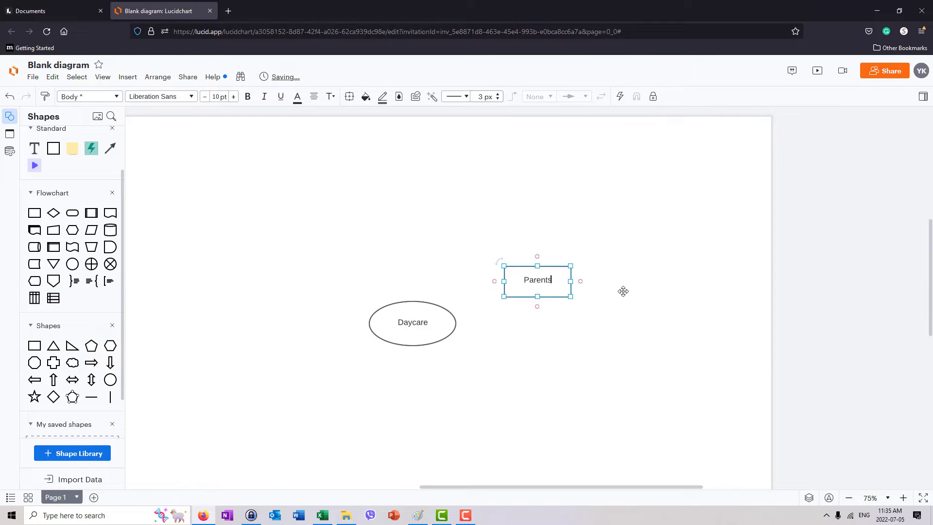
Duplicate the Parents box, place the copy directly below, and relabel it 'Children'
click(553, 270)
key(ctrl+d)
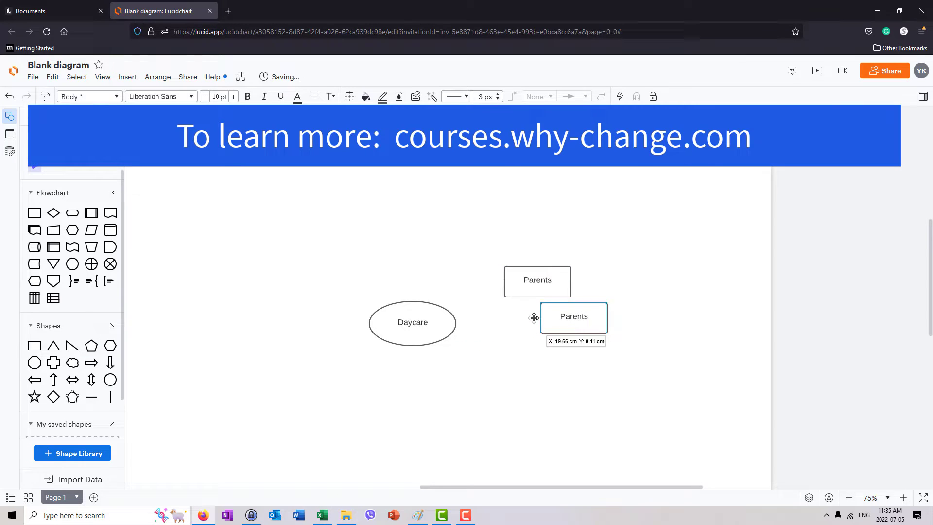
drag(534, 318, 523, 330)
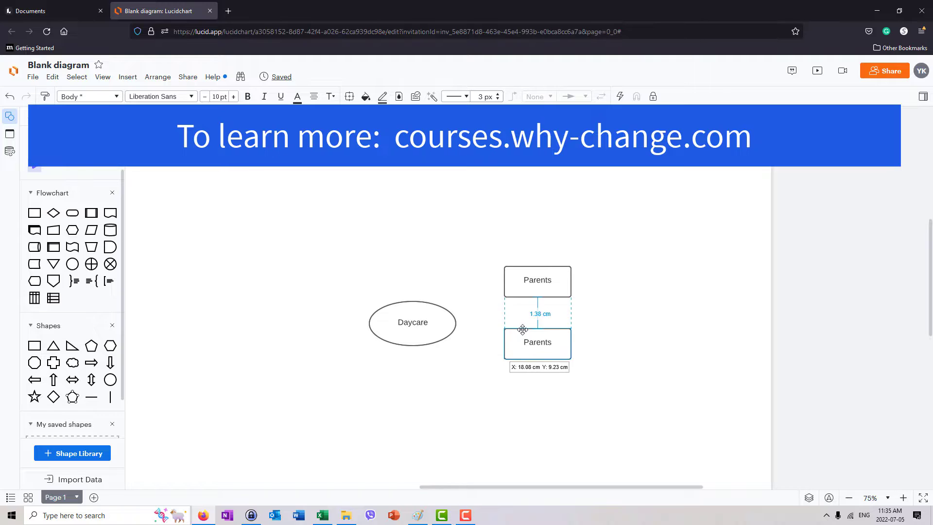
double_click(535, 342)
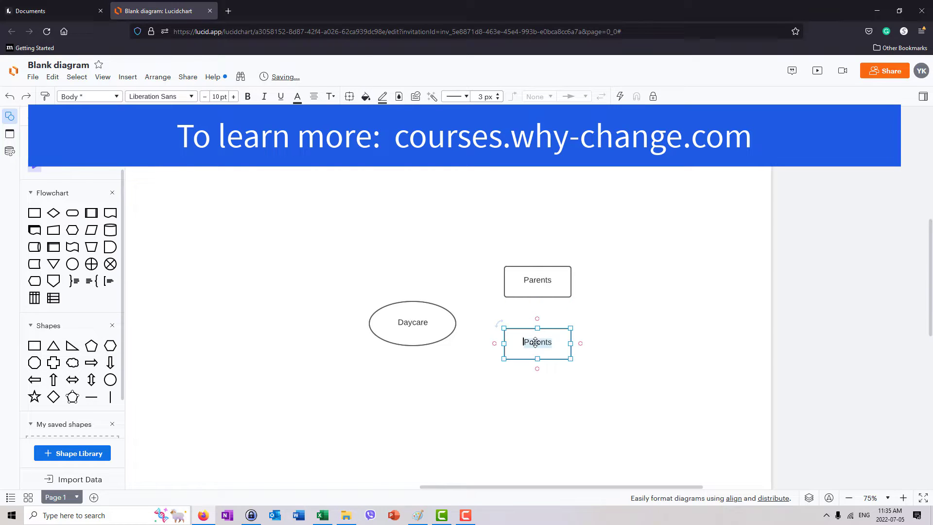
text(Children)
click(603, 292)
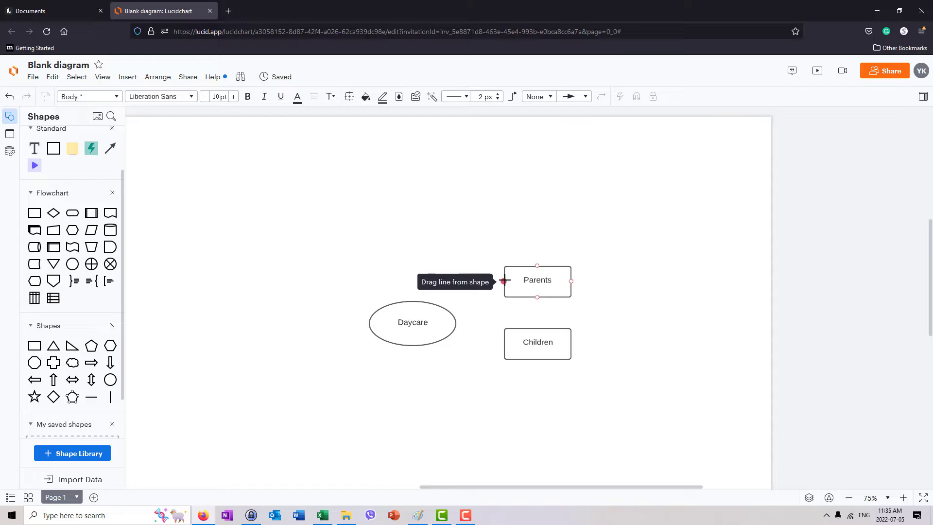
Link Parents and Daycare with a 'Fees' arrow into Daycare and a 'Daycare service' arrow back
drag(504, 281, 449, 311)
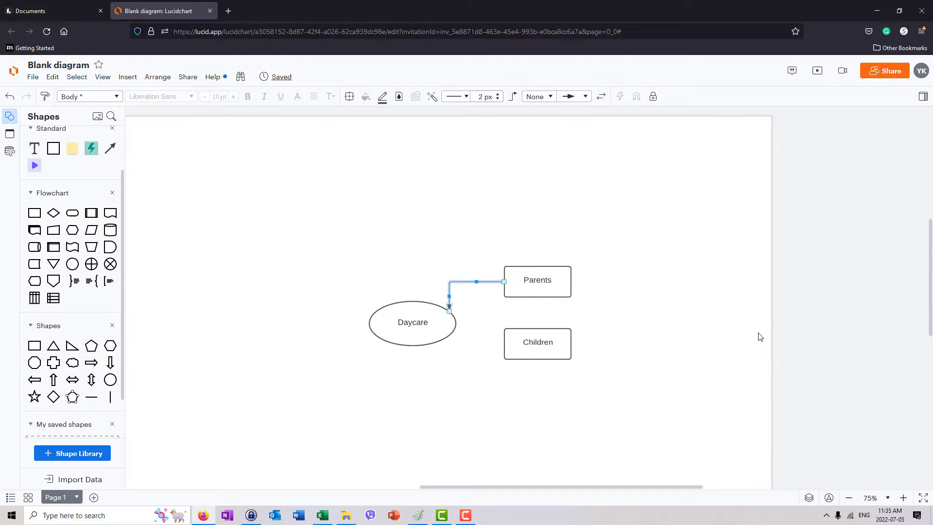
text(ees)
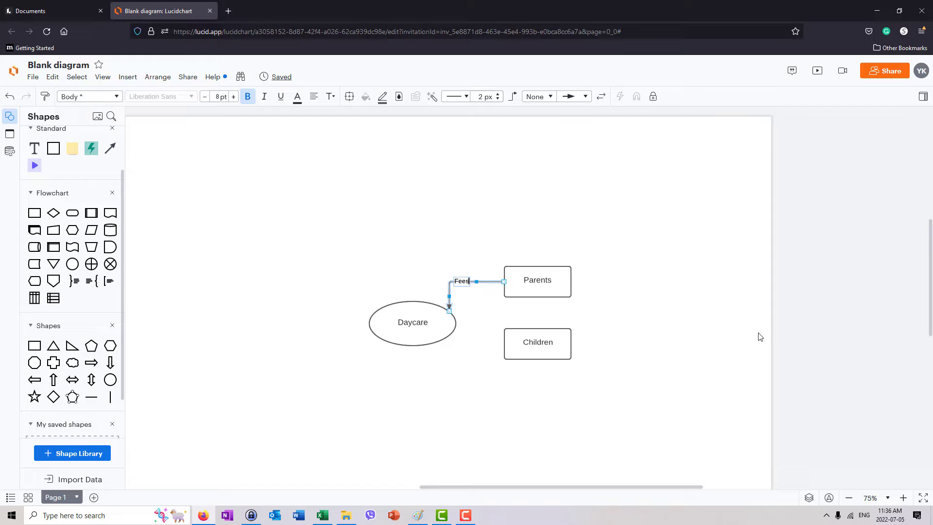
click(423, 367)
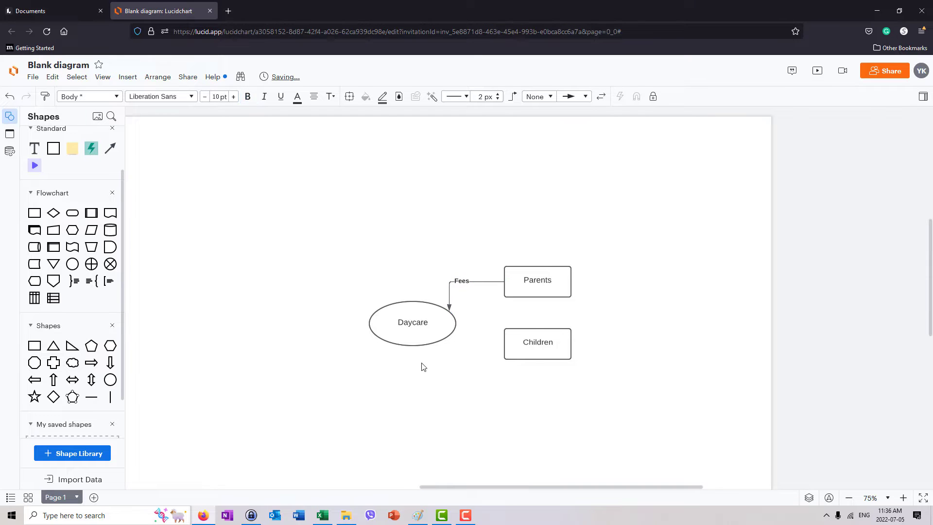
drag(466, 323, 505, 295)
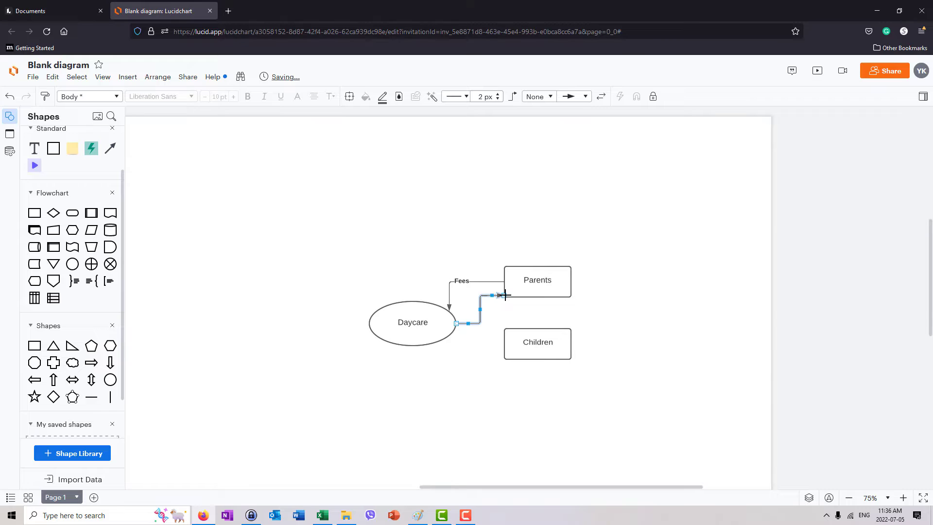
text(Da)
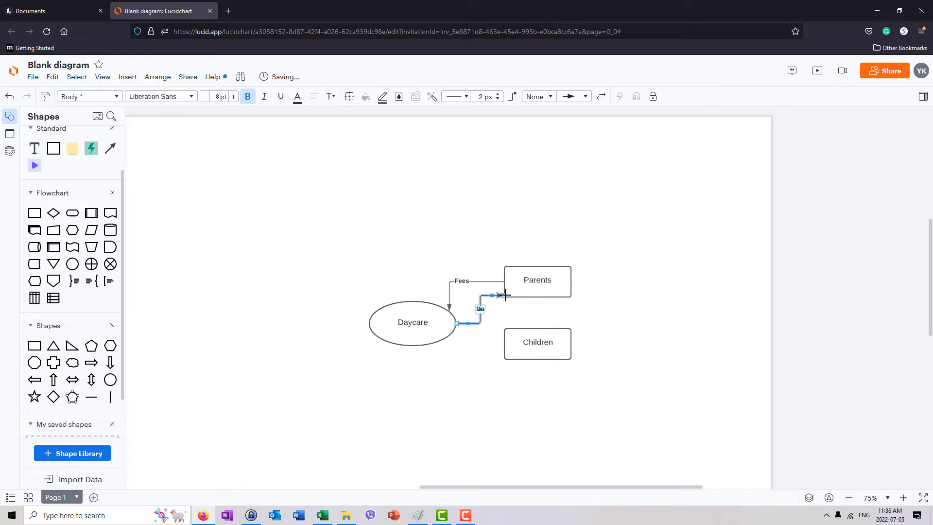
text(ycare service)
click(638, 288)
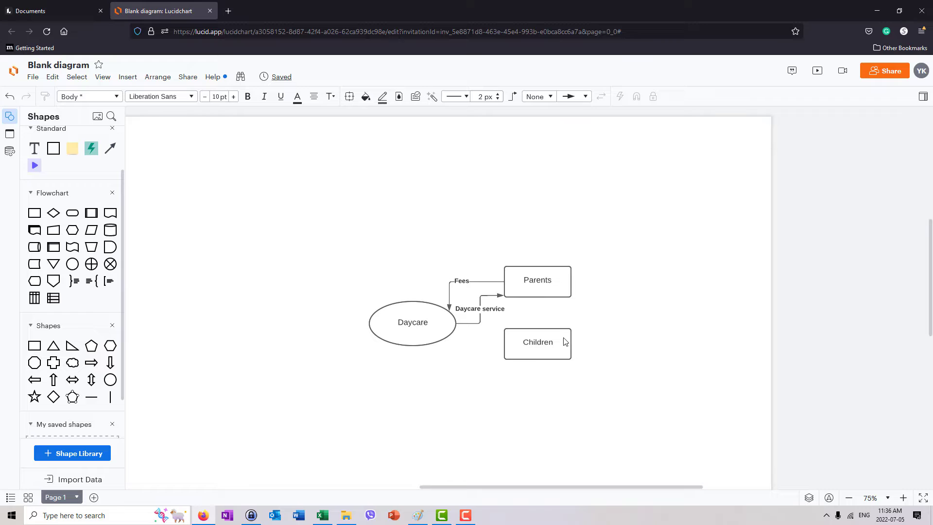
Move Children lower and draw a 'Take care of' arrow from Daycare down to it
drag(556, 330, 553, 356)
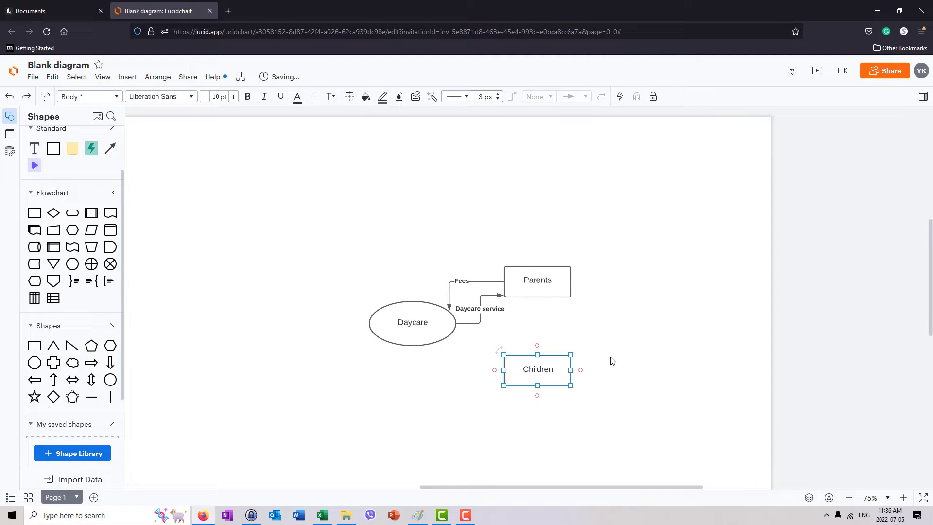
click(612, 360)
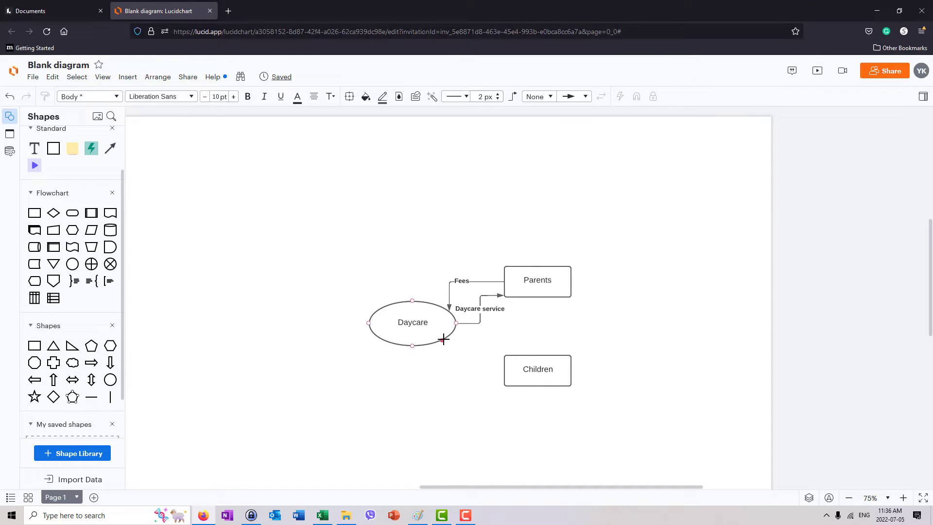
drag(442, 340, 512, 386)
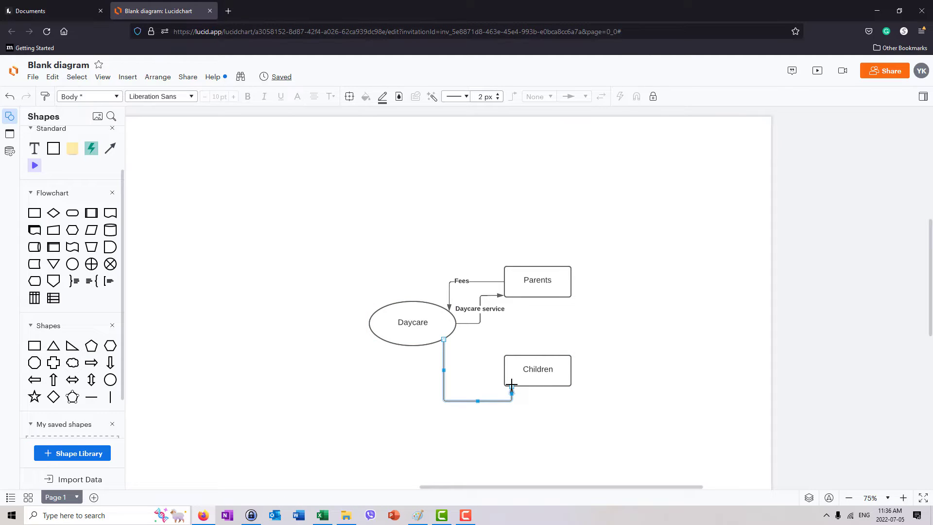
text(Take care)
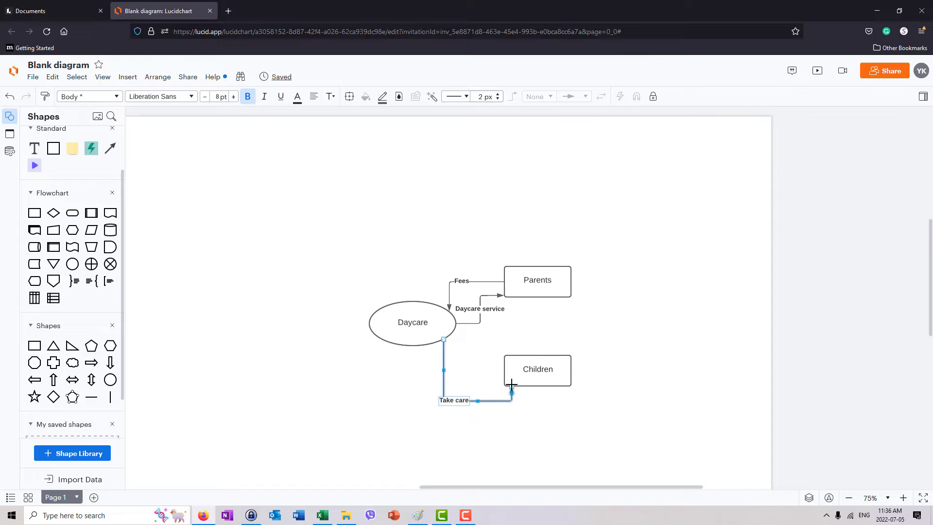
text( of)
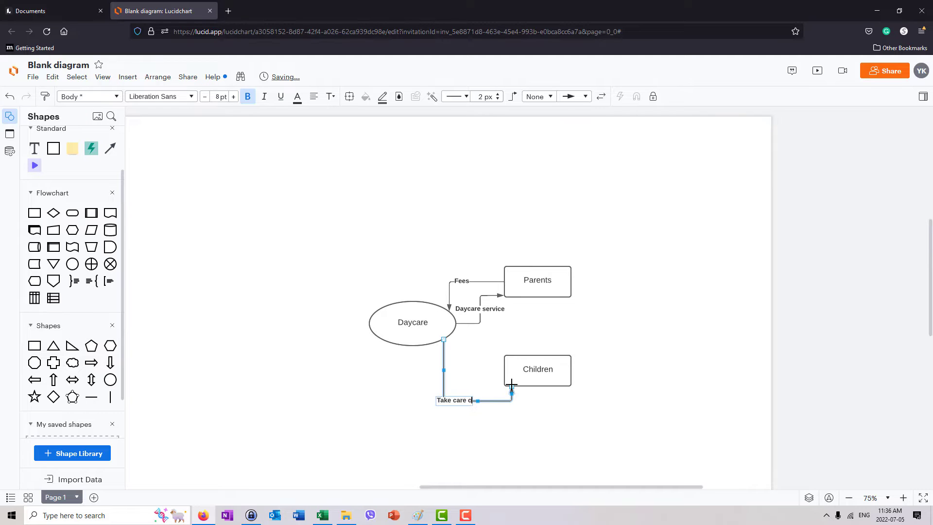
click(553, 432)
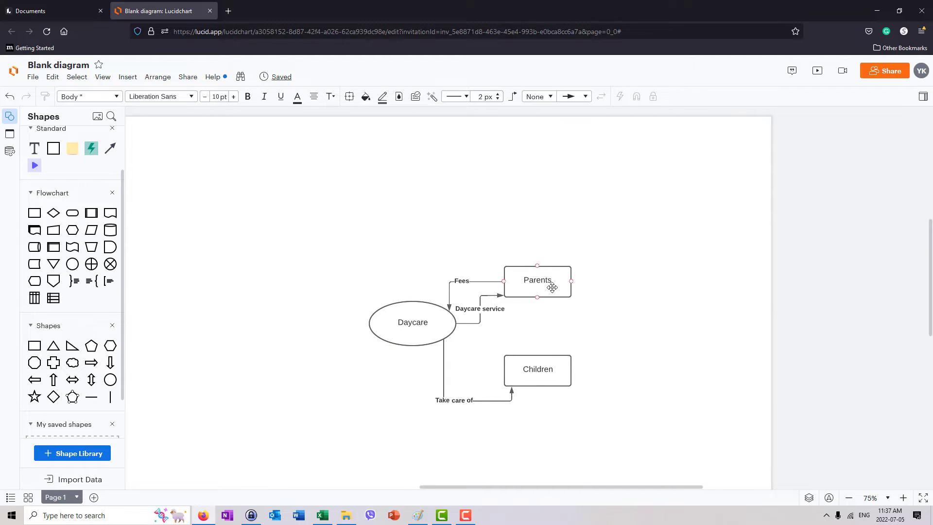
Duplicate the Parents box up-left of Daycare and relabel it 'Landlord'
click(560, 271)
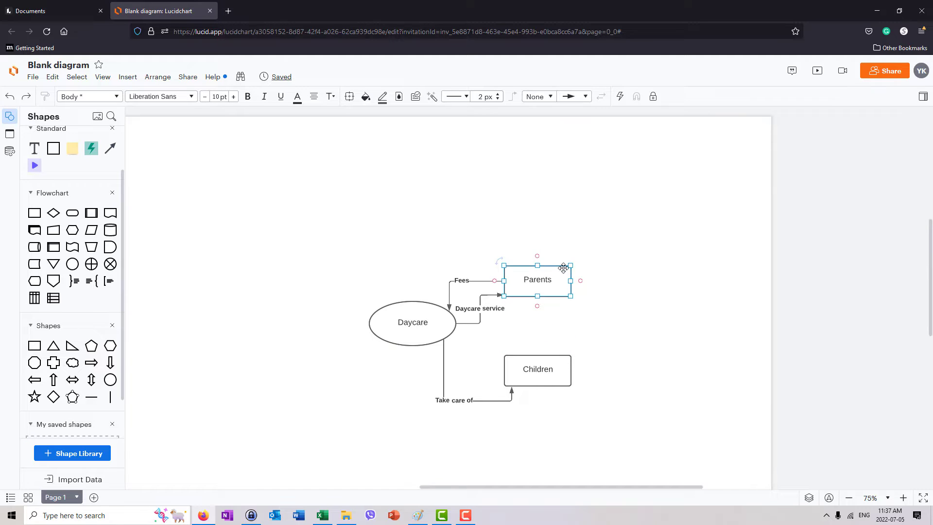
key(ctrl+d)
drag(555, 312, 268, 267)
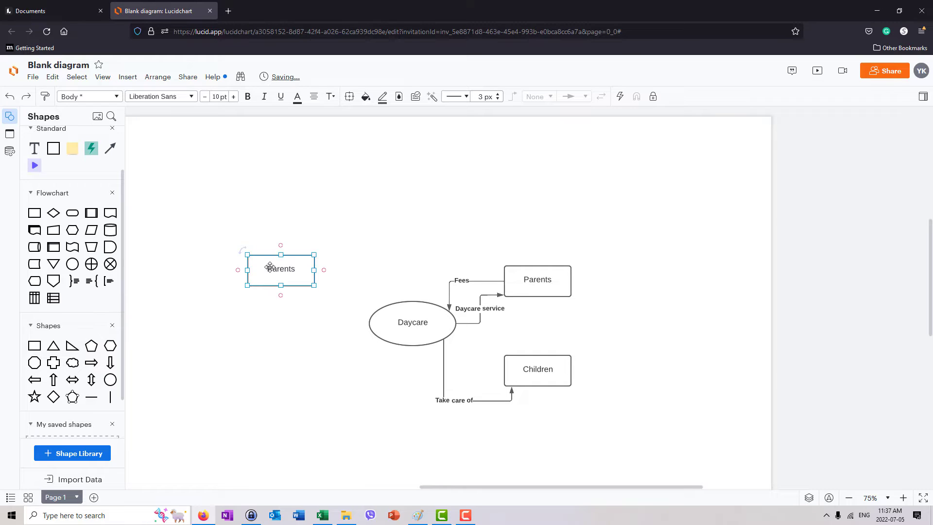
double_click(270, 267)
text(Landlord)
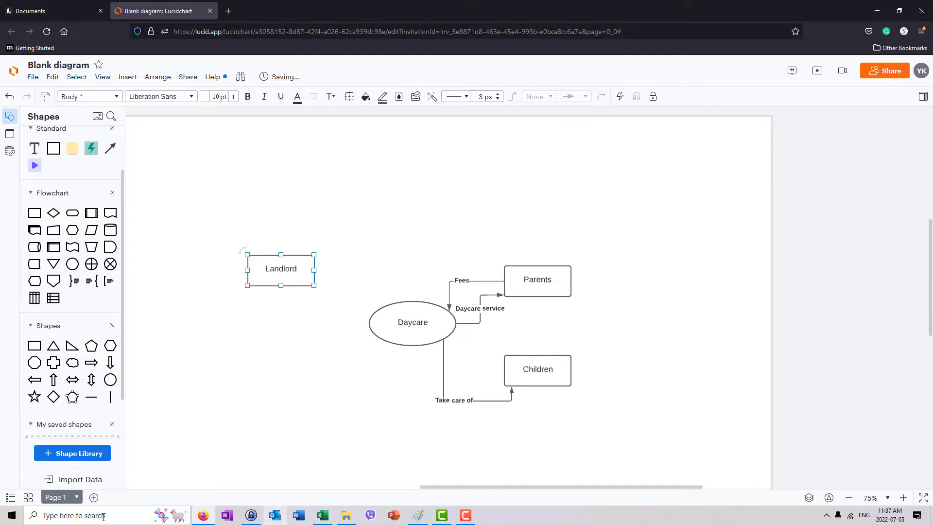
click(233, 371)
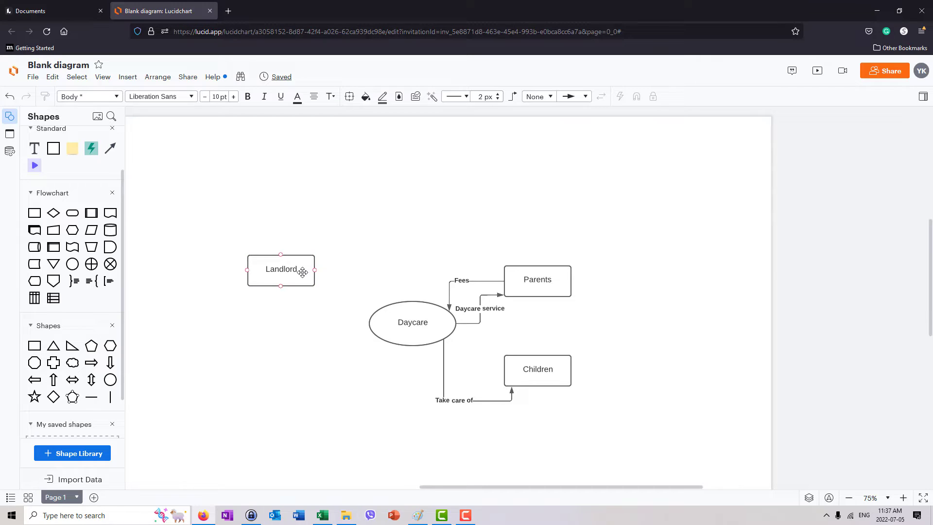
Duplicate Landlord, place the copy below it, and relabel it 'Catering'
click(303, 265)
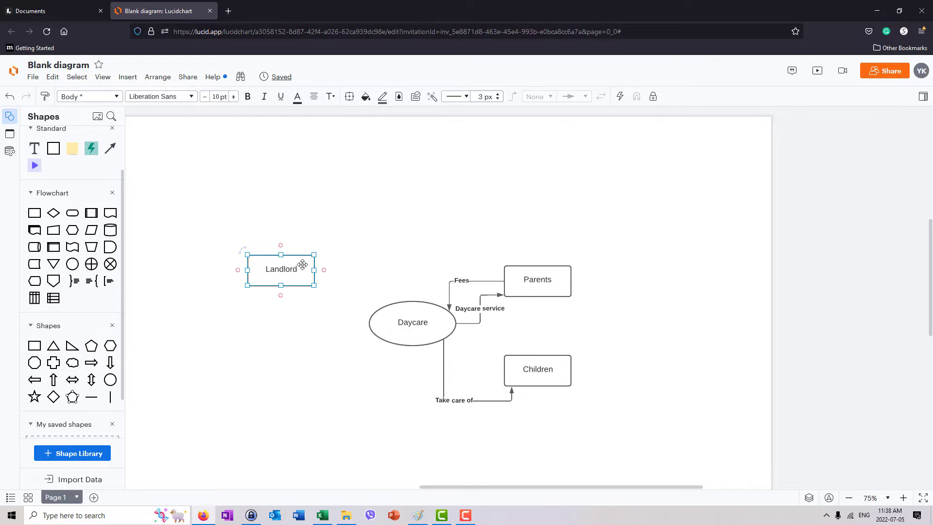
key(ctrl+d)
drag(308, 298, 268, 330)
double_click(268, 330)
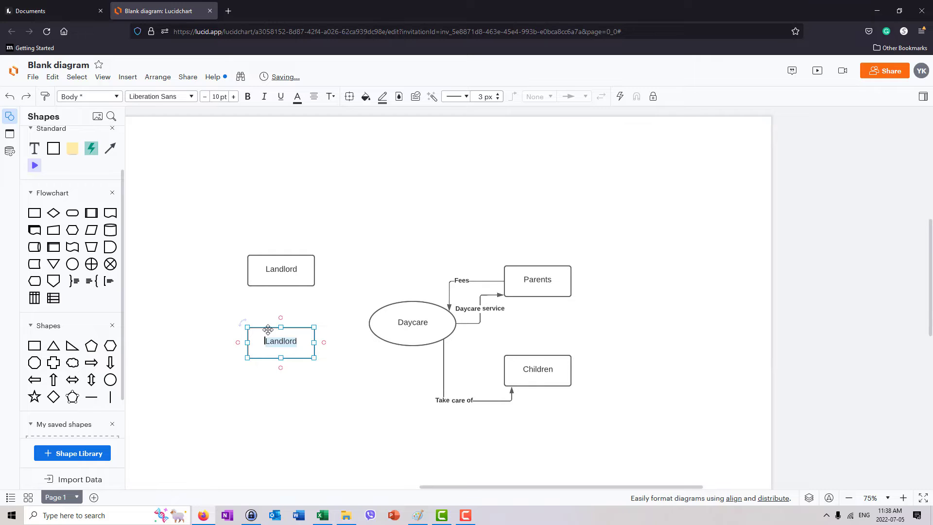
text(Catering)
click(257, 397)
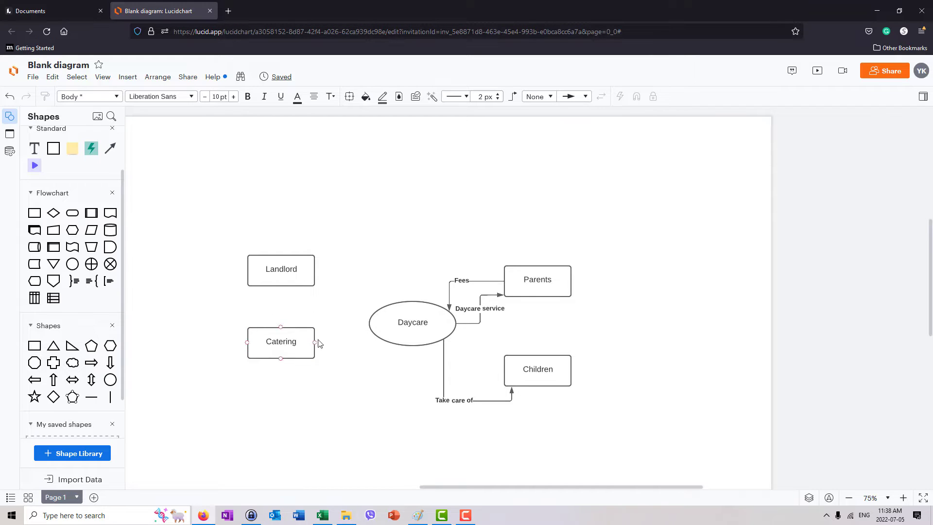
Copy Catering into a 'Staff' box below it, then raise Catering to align under Landlord
click(289, 330)
drag(295, 334, 288, 391)
text(Sta)
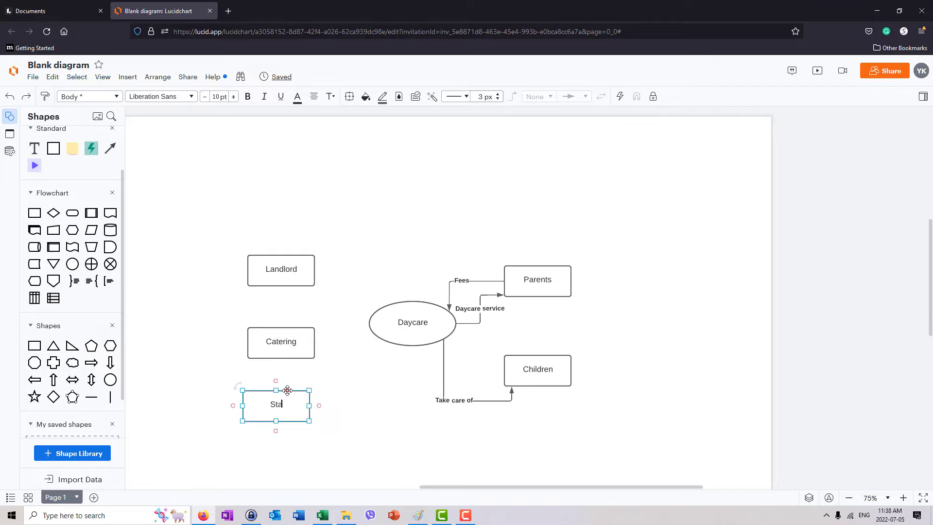
text(ff)
key(BackSpace)
key(BackSpace)
click(302, 433)
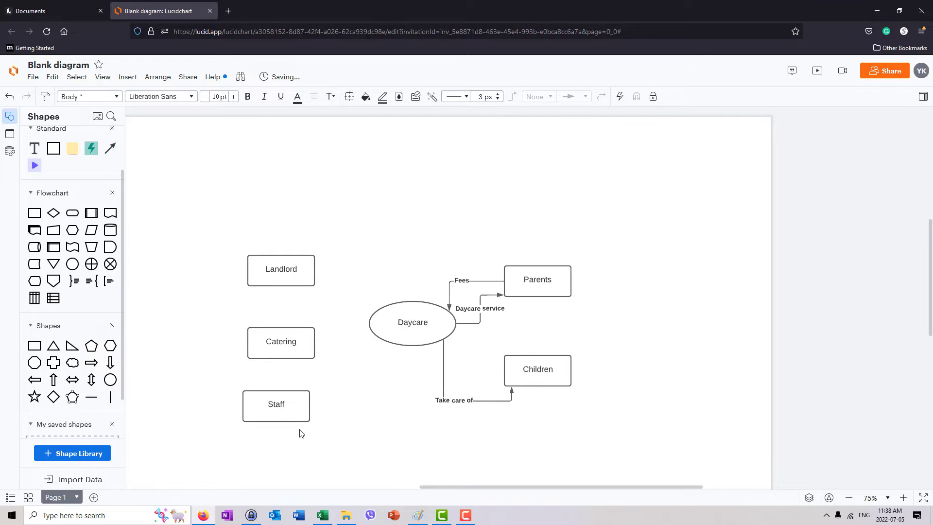
drag(277, 413, 284, 412)
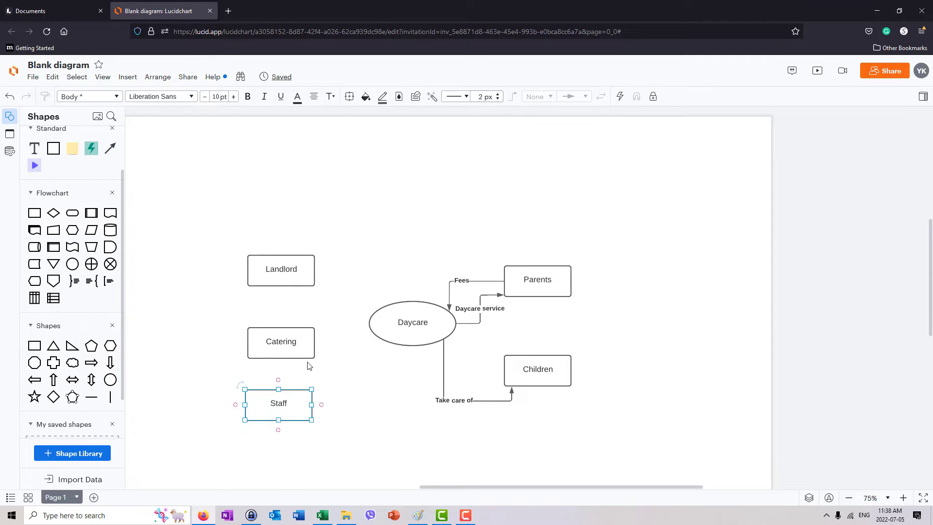
key(ctrl+z)
drag(302, 346, 302, 340)
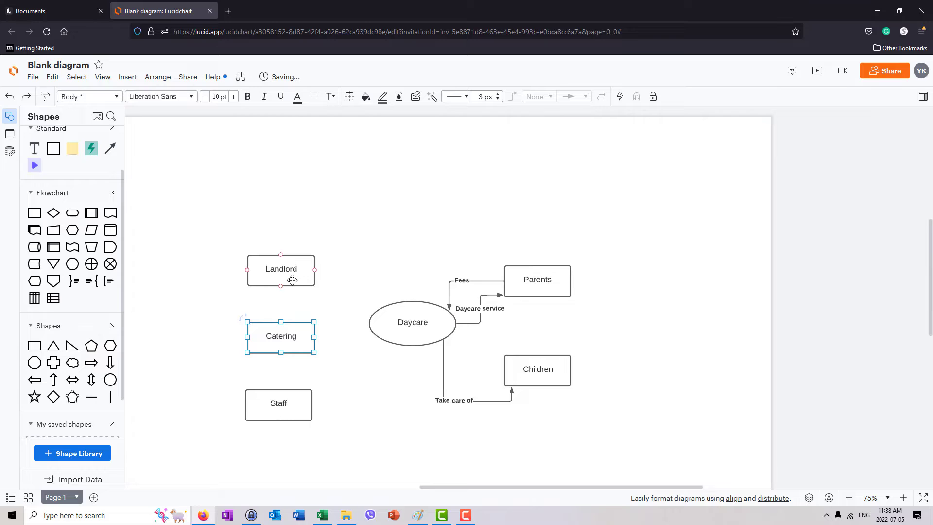
Copy Catering above the diagram and relabel it 'Licensing authority'
drag(306, 333, 350, 210)
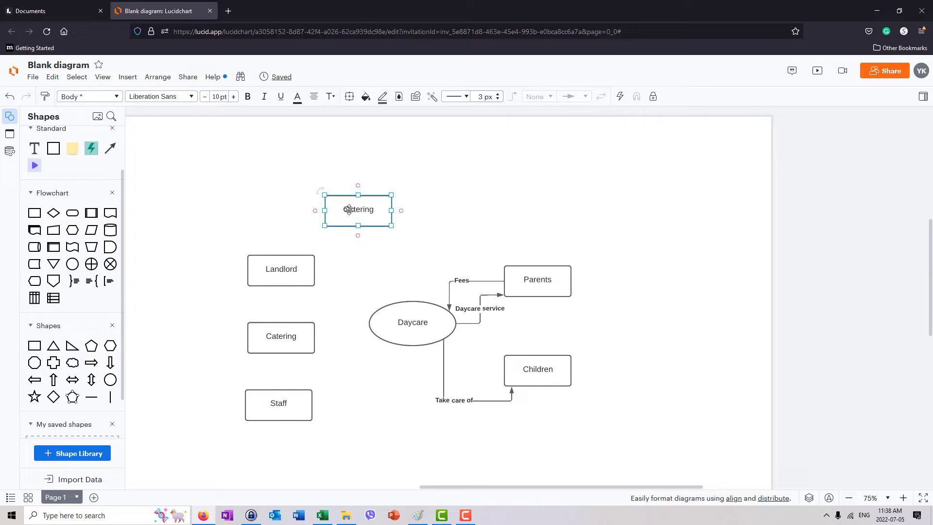
double_click(356, 212)
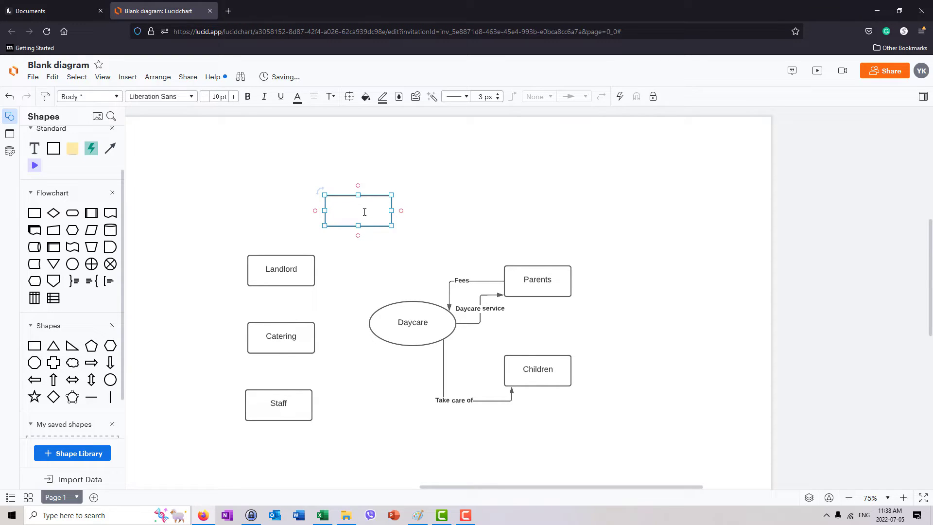
text(sing authori)
text(ty)
text(L)
click(426, 257)
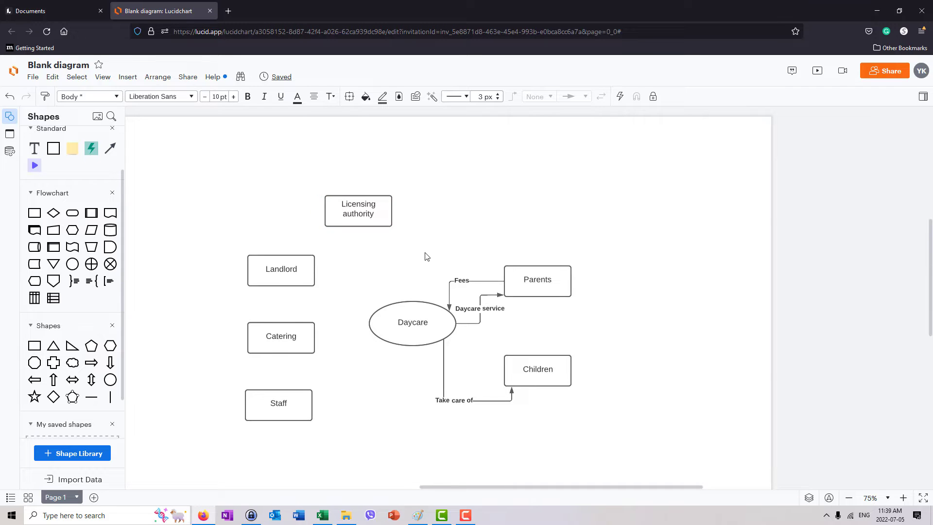
Add a 'Heath Agency' box beside Licensing authority and shift Parents and Children further right
click(367, 208)
key(ctrl+d)
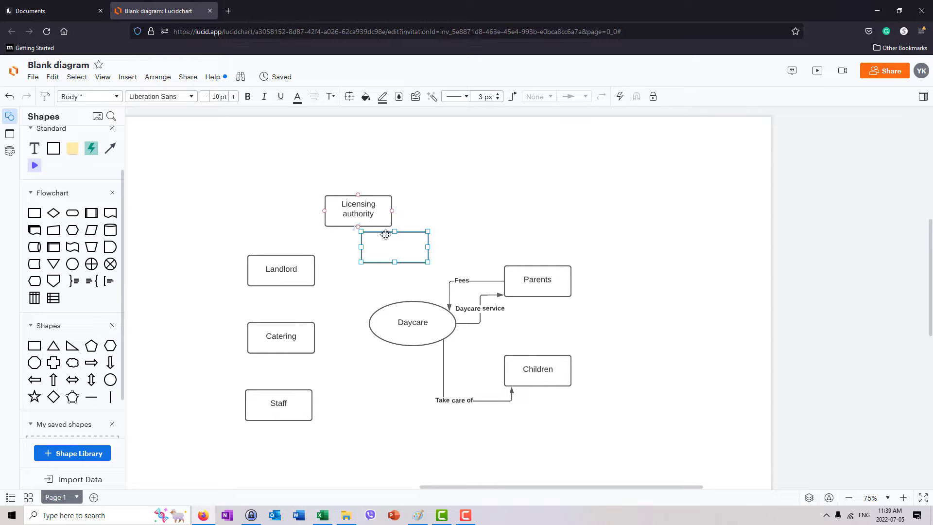
drag(394, 230, 457, 206)
double_click(464, 210)
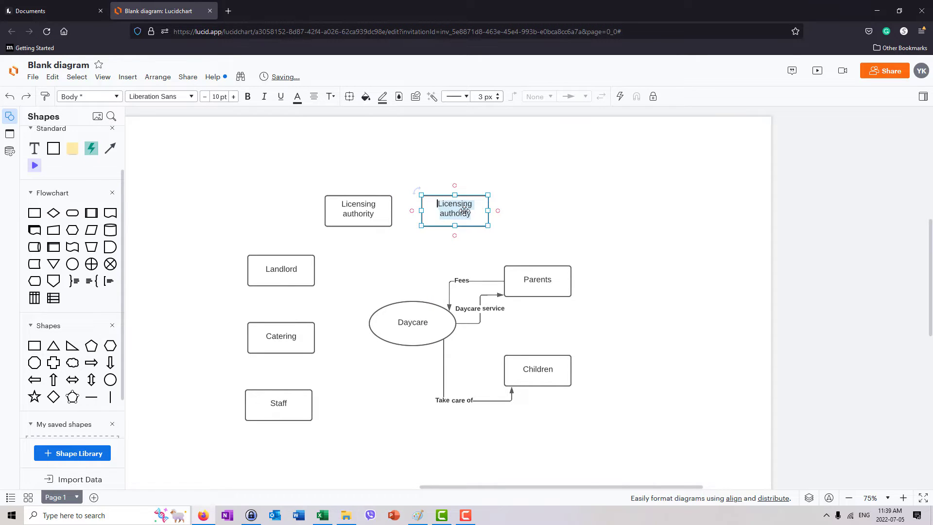
text(H)
text(e)
text(ad)
key(BackSpace)
text(th Agency)
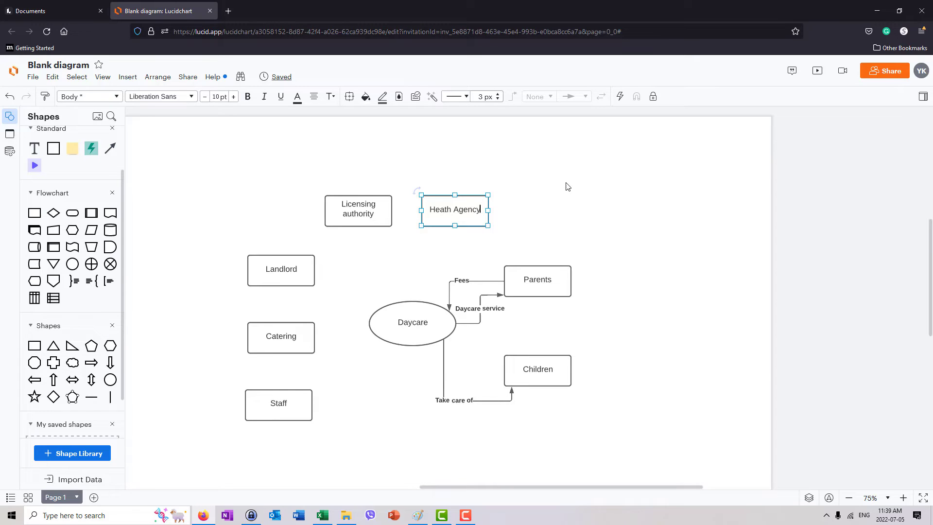
click(554, 205)
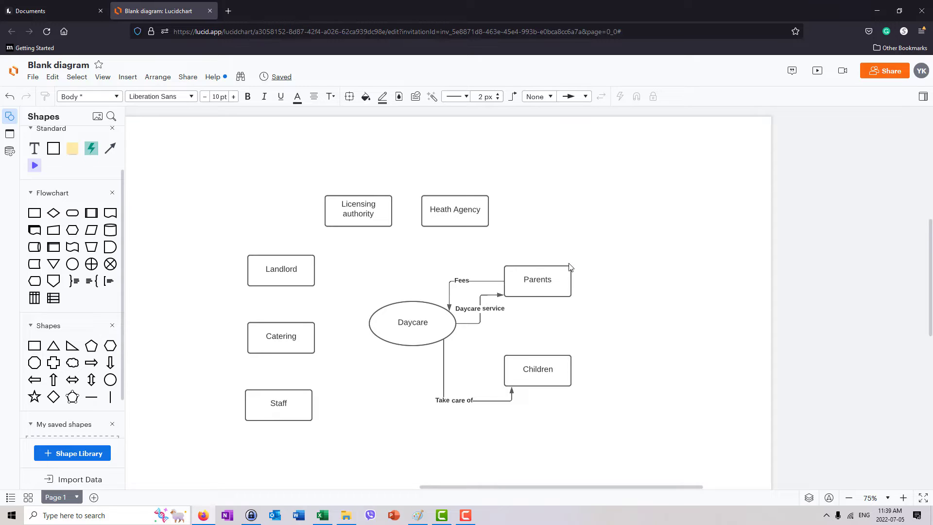
drag(558, 268, 605, 264)
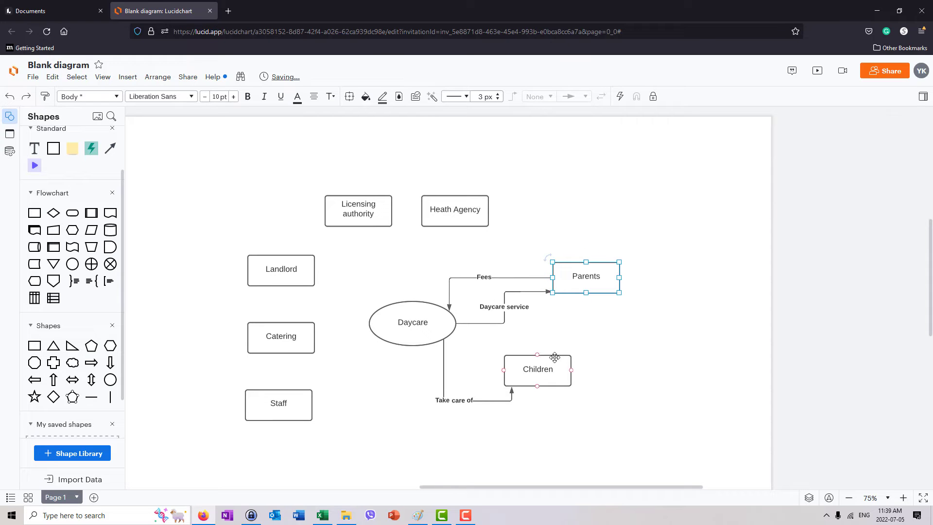
drag(554, 358, 599, 361)
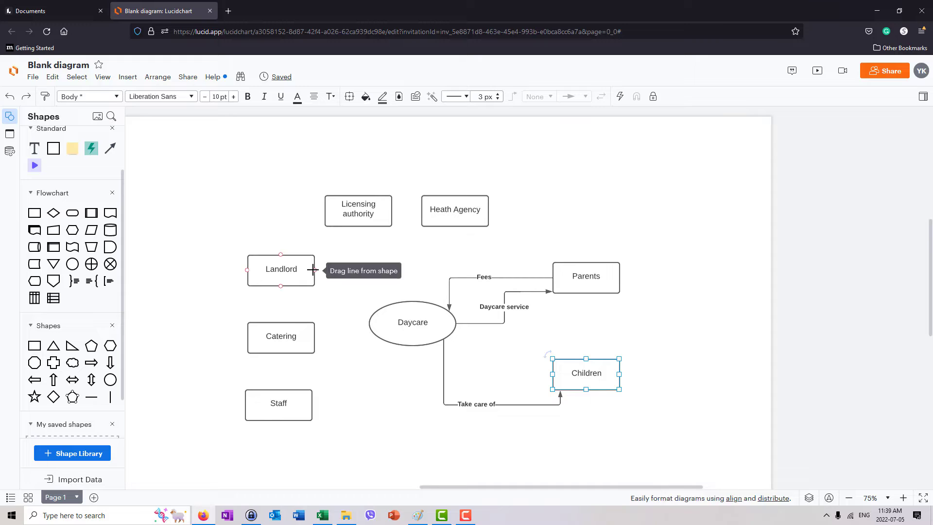
Draw a 'Provide premises' arrow from Landlord attached to the top of Daycare
drag(313, 271, 346, 278)
key(ctrl+z)
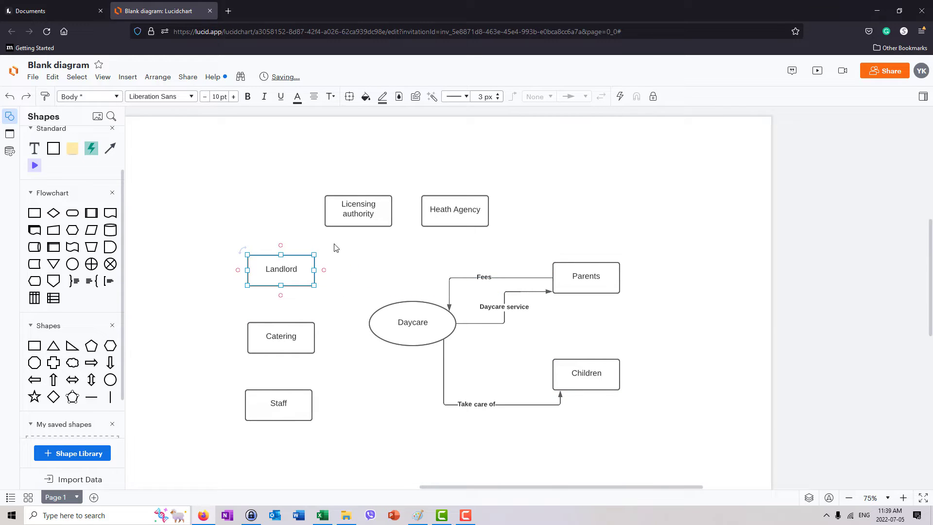
click(345, 267)
drag(316, 271, 388, 313)
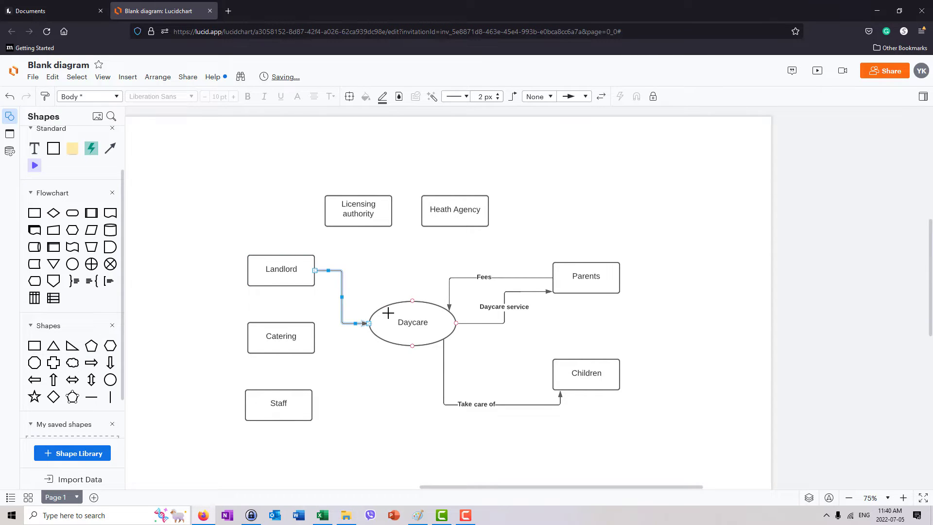
text(Provide)
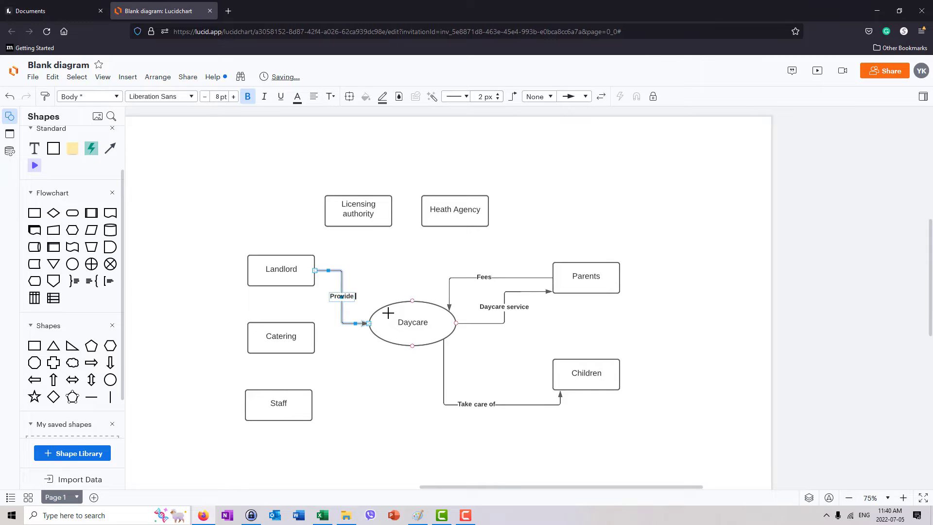
text( premises)
click(377, 359)
click(355, 324)
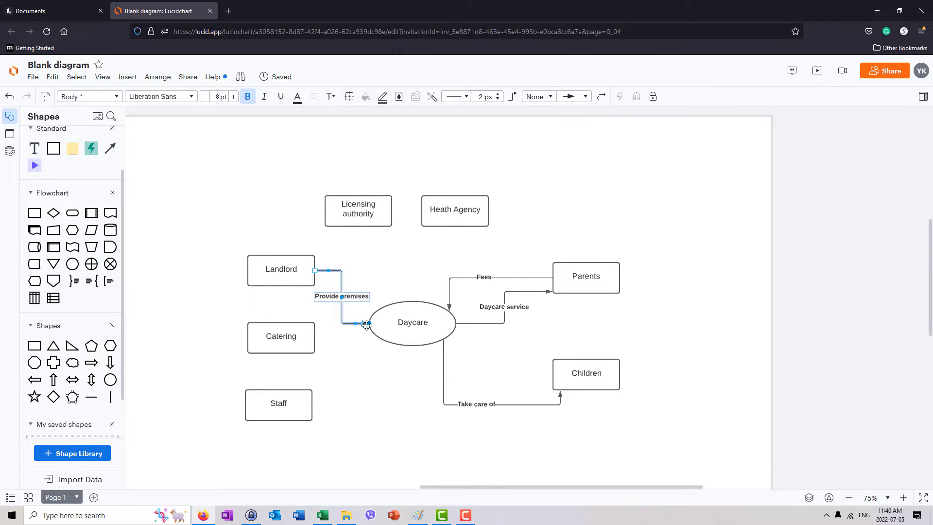
drag(367, 324, 380, 308)
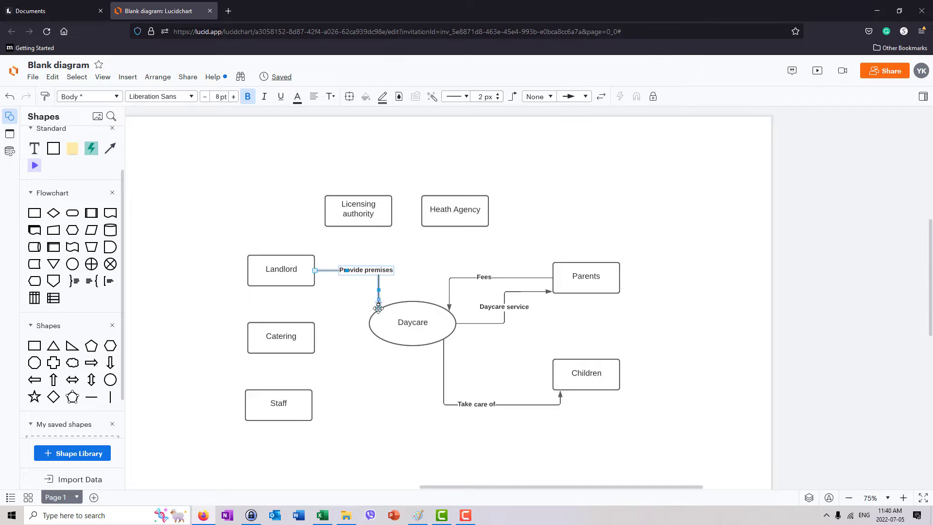
click(369, 331)
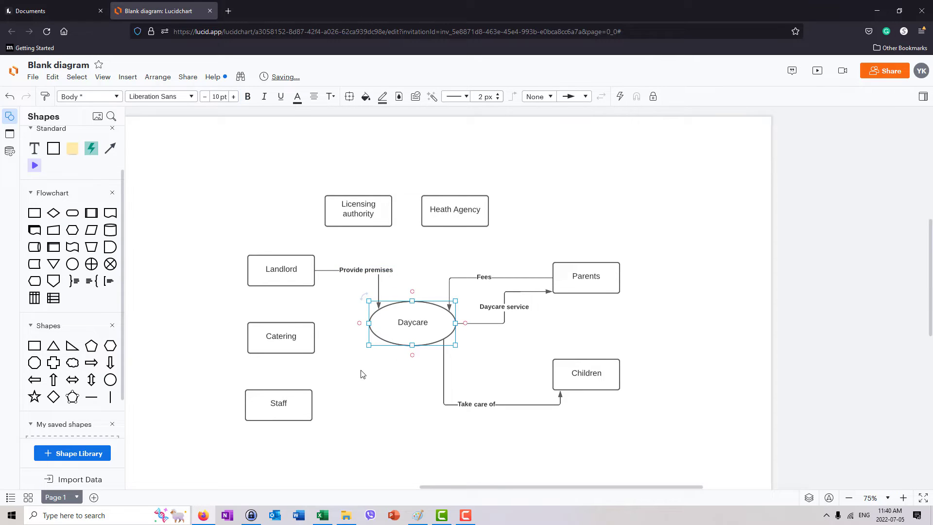
Draw a 'Pay rent' arrow from Daycare back to Landlord and raise its middle section
drag(365, 317, 305, 287)
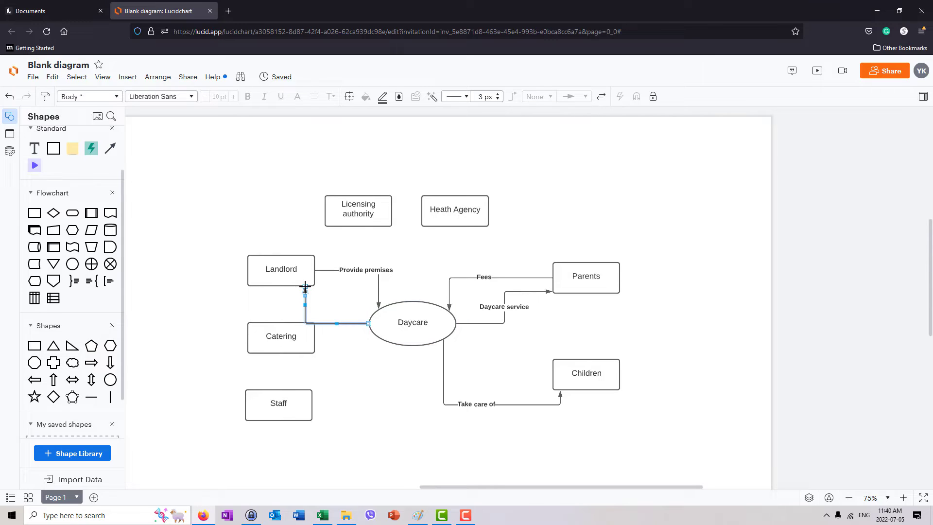
text(Pay rent)
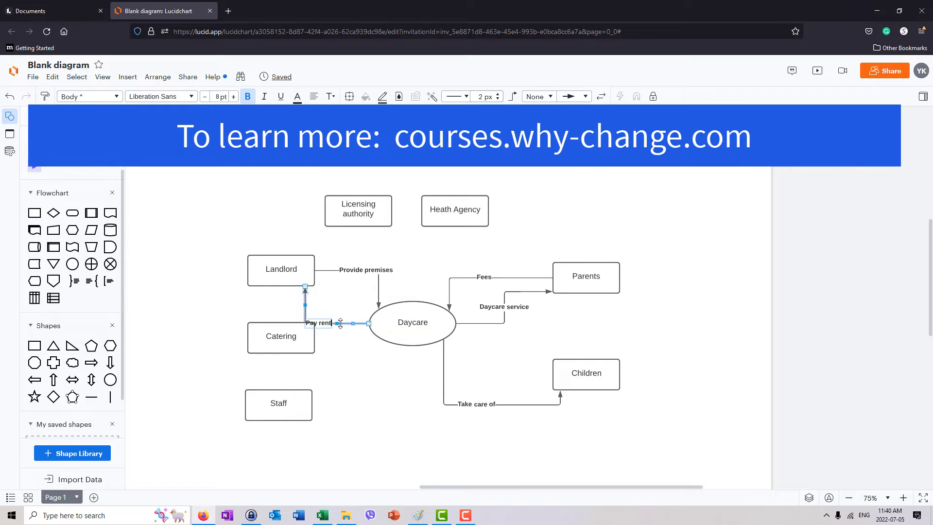
drag(344, 305, 347, 299)
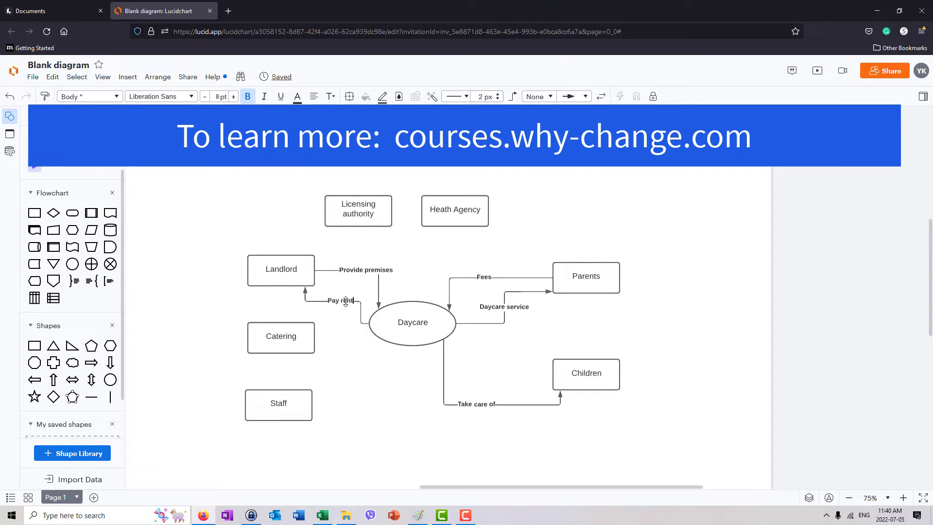
click(346, 297)
key(Escape)
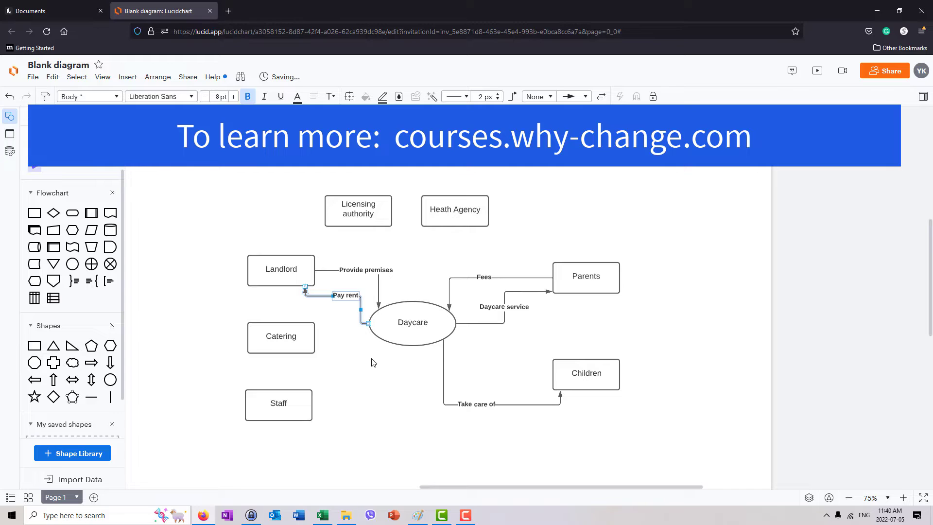
click(382, 371)
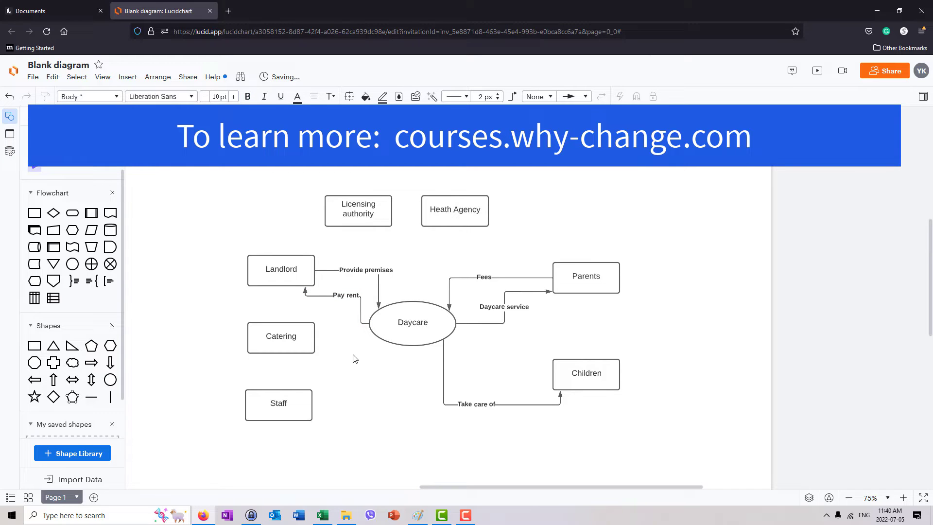
Link Daycare and Catering with a 'Food orders' arrow and a duplicated return 'Food' arrow
drag(315, 336, 380, 335)
mouse_move(380, 338)
mouse_down()
mouse_move(294, 337)
mouse_move(312, 339)
mouse_up()
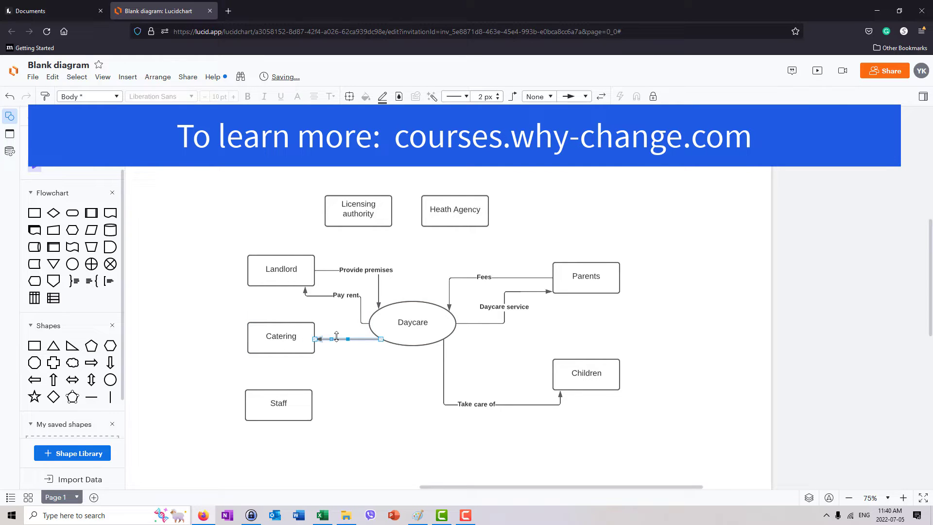
text(Food)
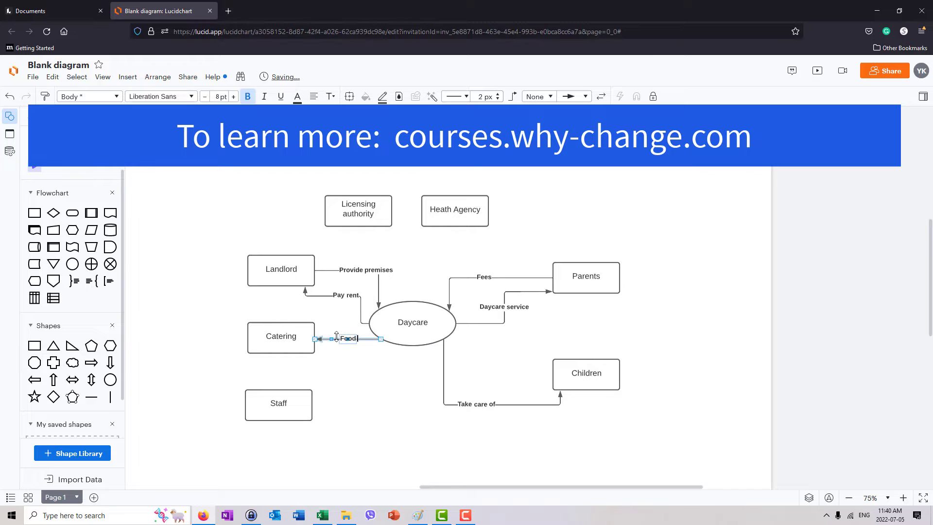
text( orders)
key(ctrl+d)
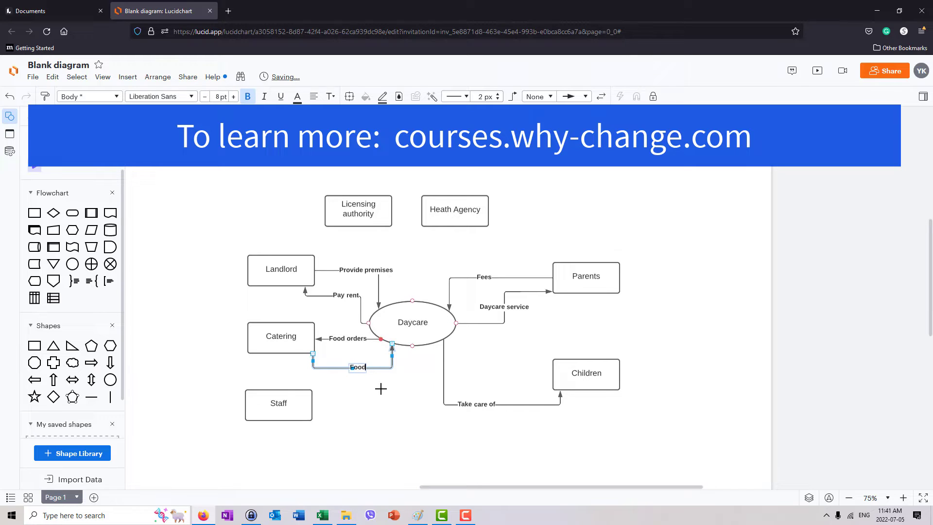
Shorten the Landlord arrow labels to 'Rent' and 'Premises'
double_click(340, 295)
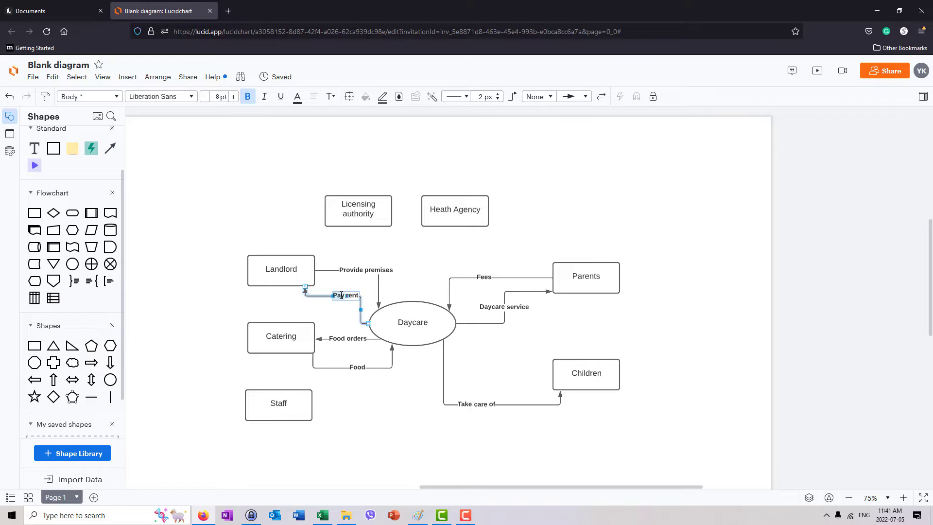
key(BackSpace)
key(BackSpace)
key(BackSpace)
key(BackSpace)
key(BackSpace)
text(R)
double_click(349, 270)
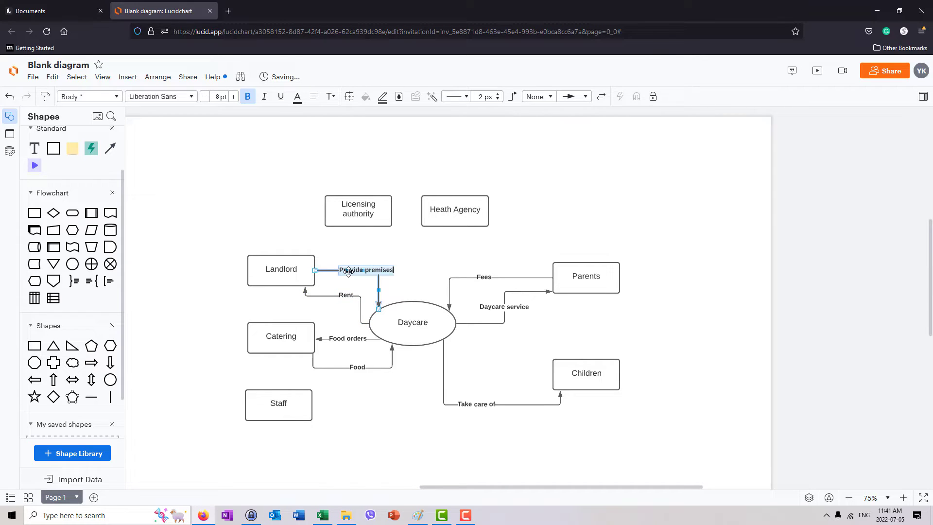
double_click(352, 270)
key(BackSpace)
key(Delete)
text(P)
click(354, 398)
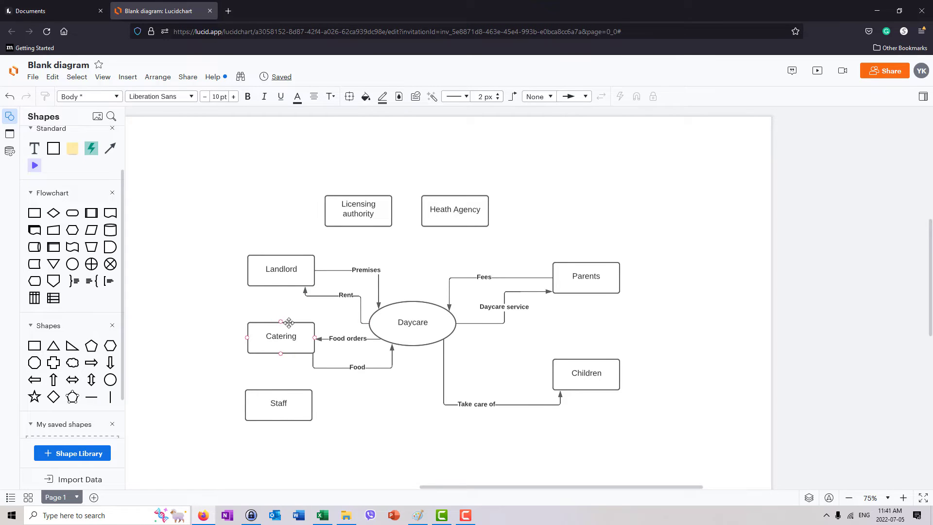
Move Staff below Daycare and draw a 'Childcare service' arrow from Staff up to Daycare
drag(285, 323, 281, 355)
drag(298, 417, 435, 451)
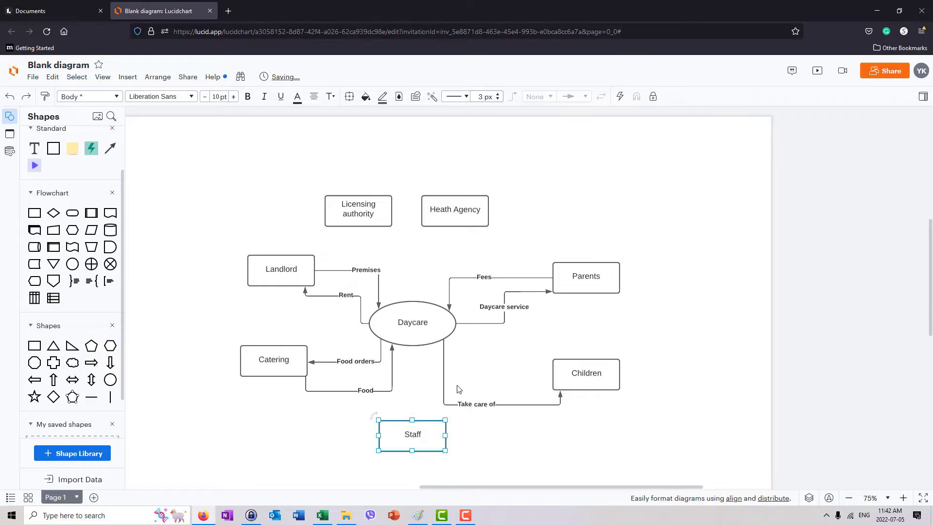
click(502, 435)
drag(395, 419, 405, 346)
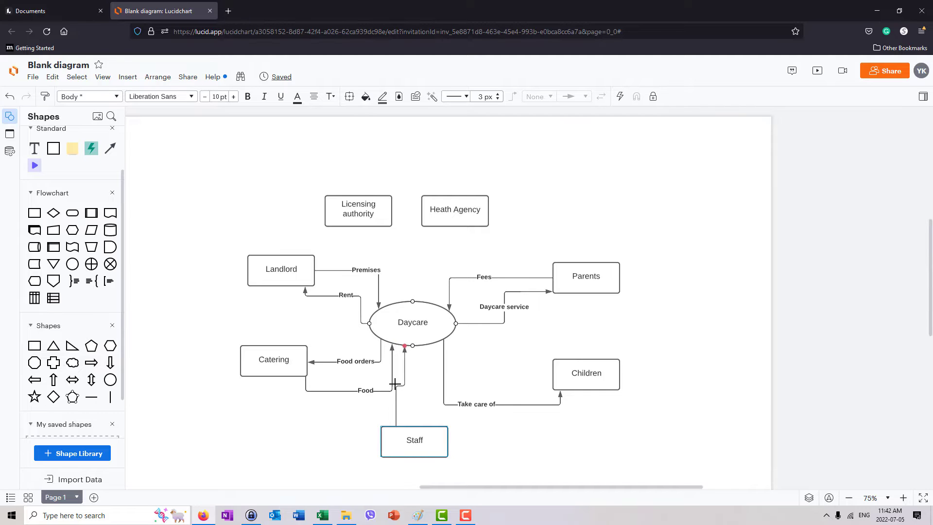
click(396, 410)
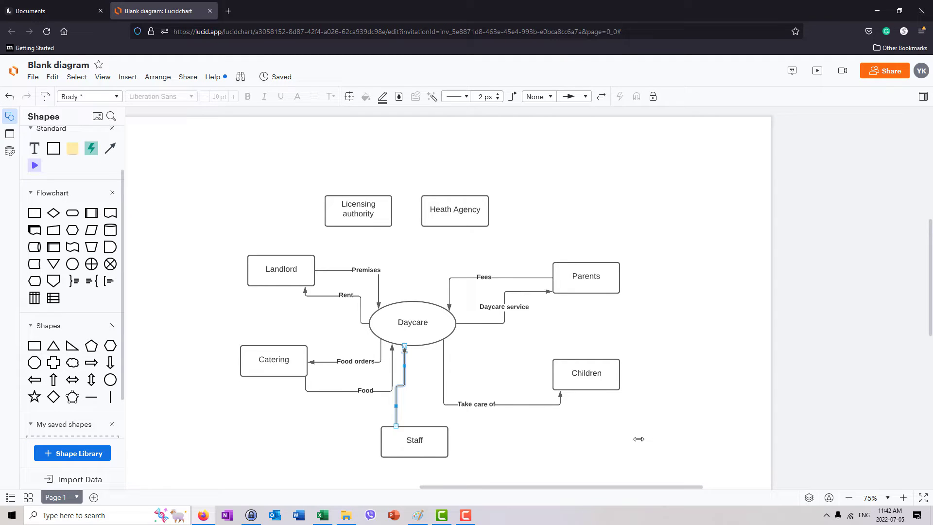
text(Childcar)
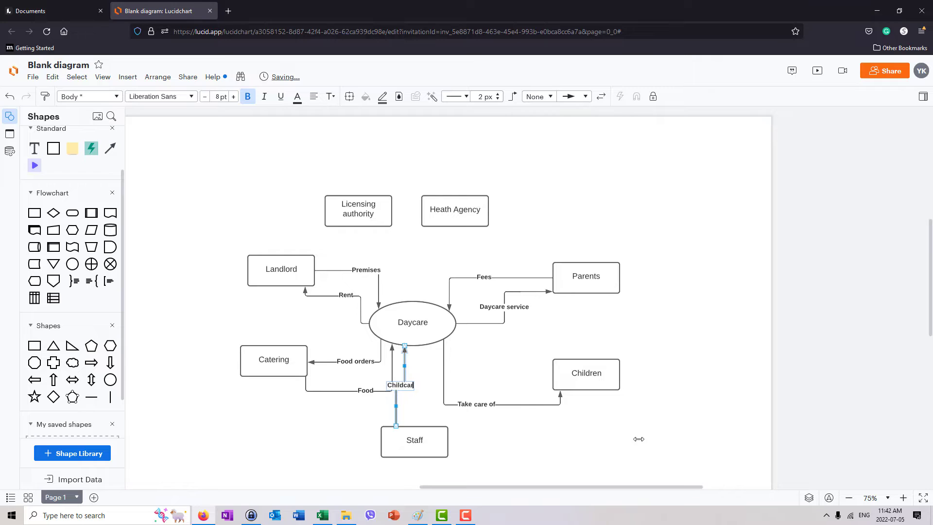
text(e service)
click(487, 435)
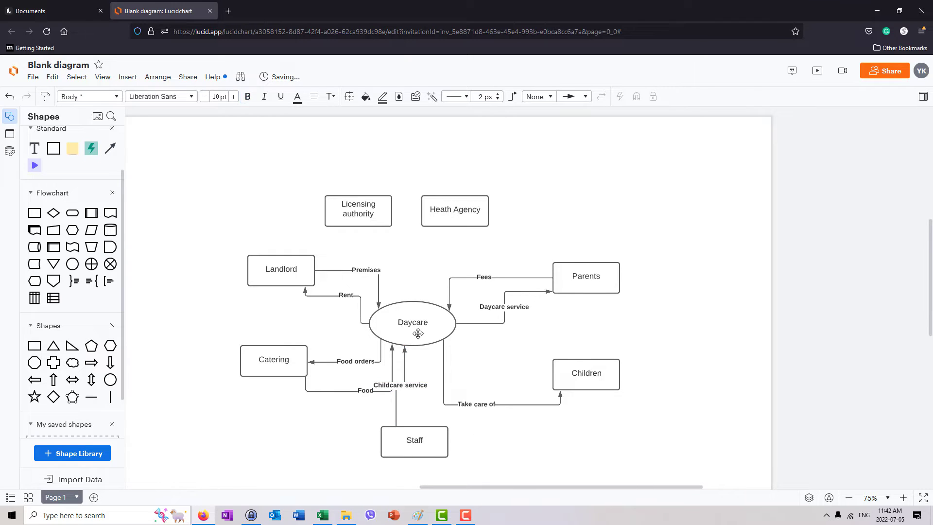
Draw a 'Wages' arrow from Daycare down to Staff
drag(424, 346, 426, 427)
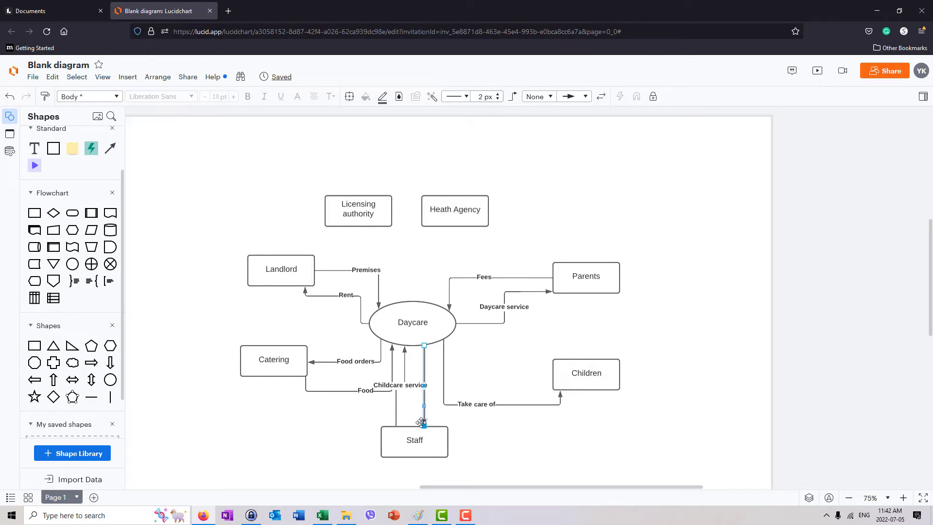
text(Wages)
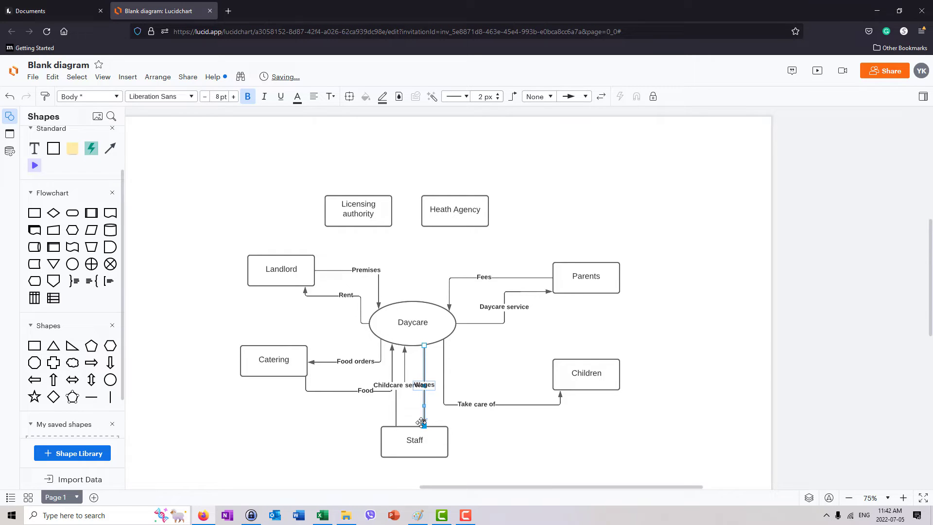
click(538, 433)
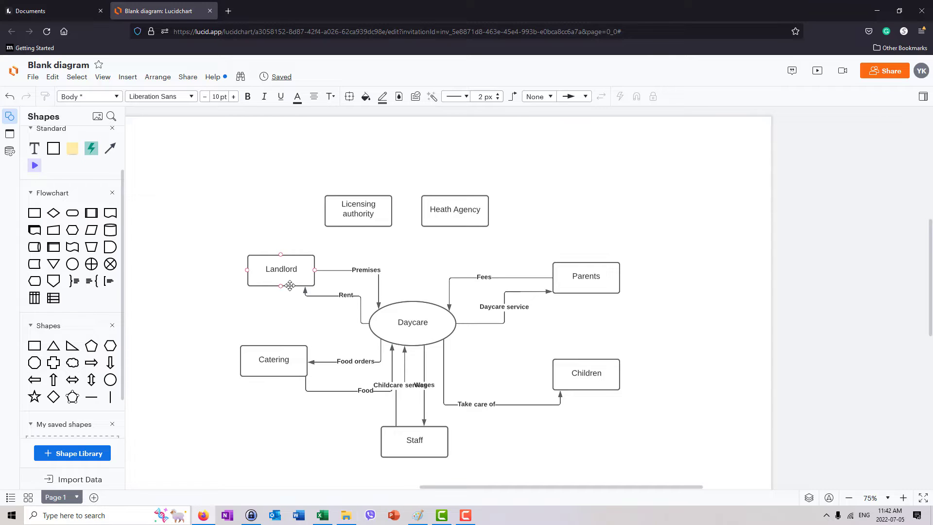
Spread Landlord, Catering, Parents and Children farther out from Daycare
drag(279, 275, 263, 248)
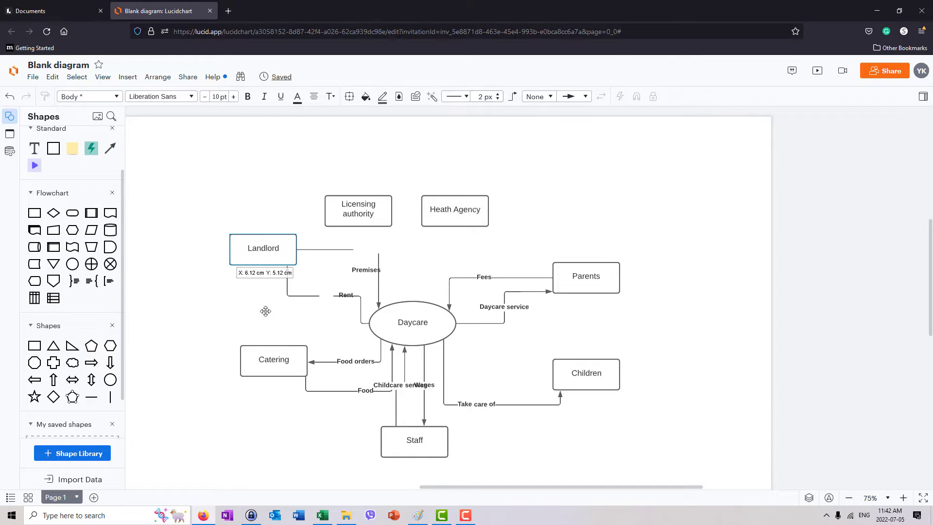
drag(266, 311, 260, 300)
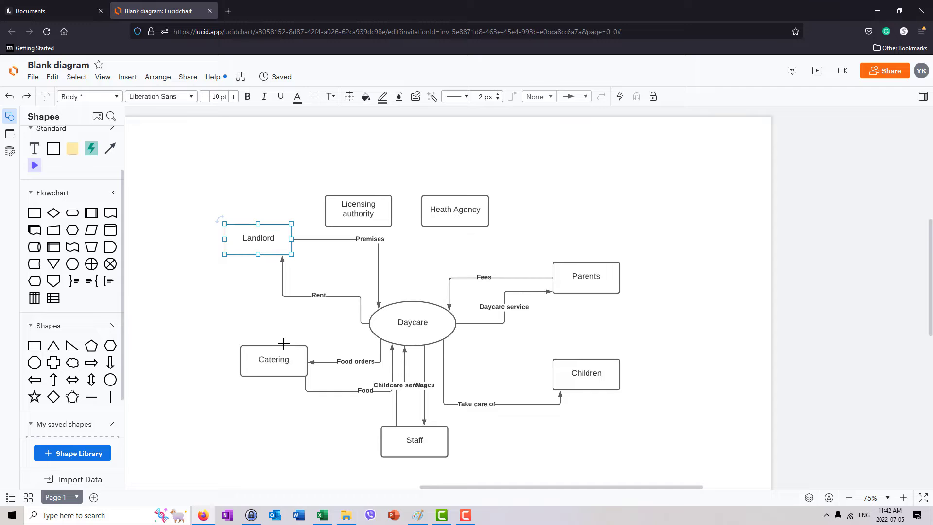
drag(255, 345, 291, 327)
key(Escape)
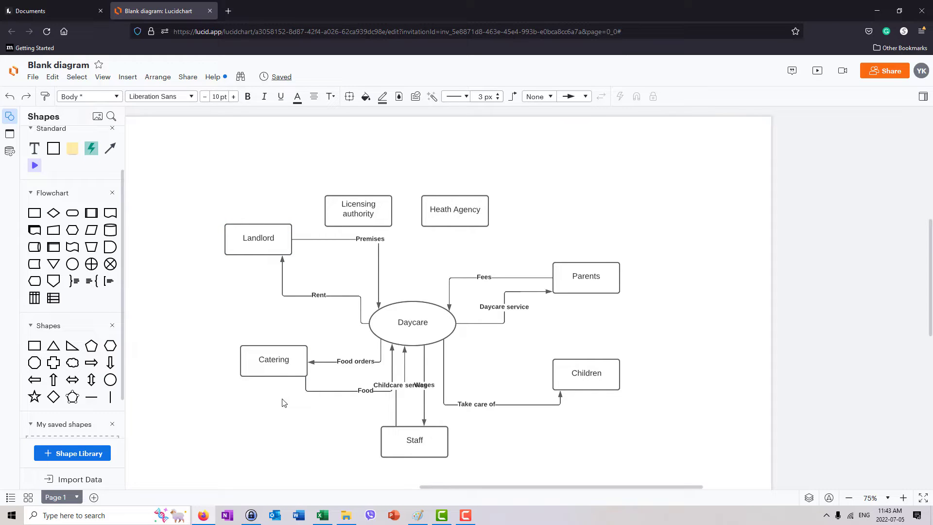
drag(287, 364, 250, 334)
click(436, 441)
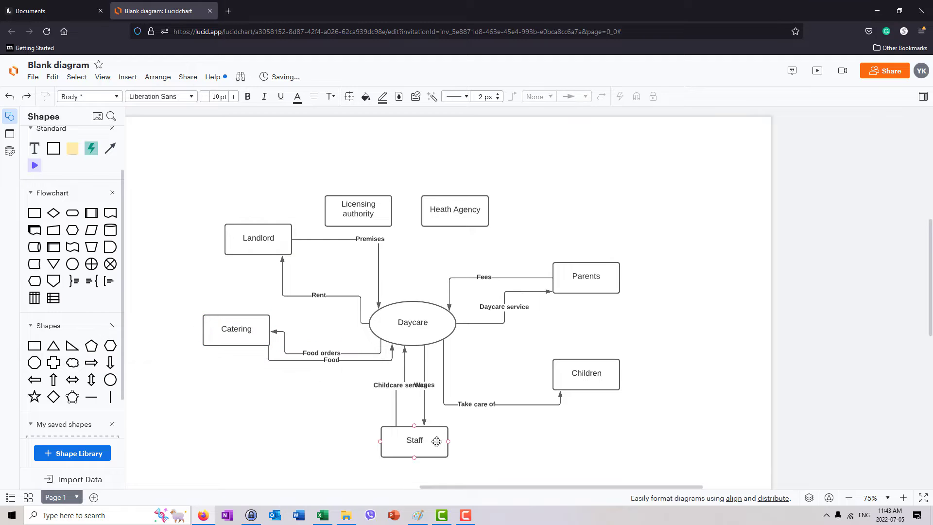
drag(603, 275, 621, 253)
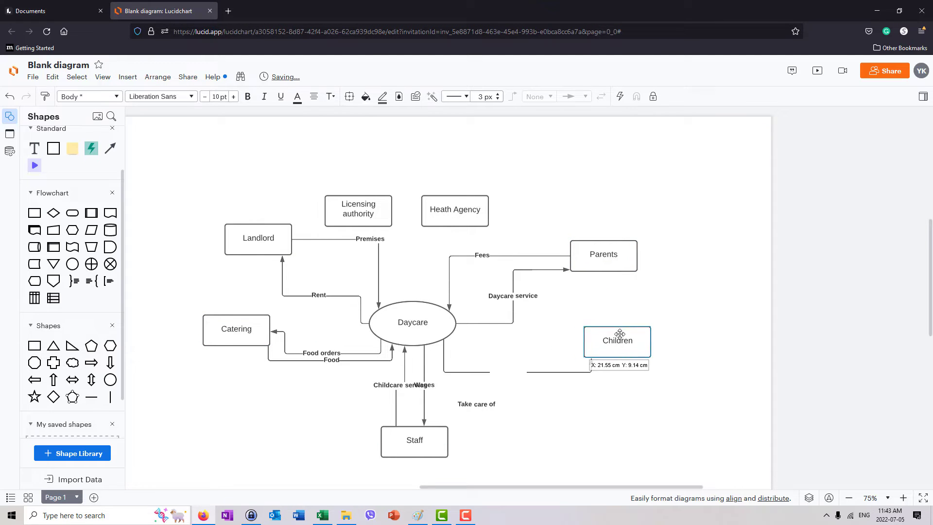
drag(619, 334, 610, 337)
Separate the overlapping Wages and Childcare service labels and select the latter for editing
mouse_move(424, 385)
mouse_down()
mouse_move(437, 402)
mouse_move(414, 400)
mouse_up()
click(536, 434)
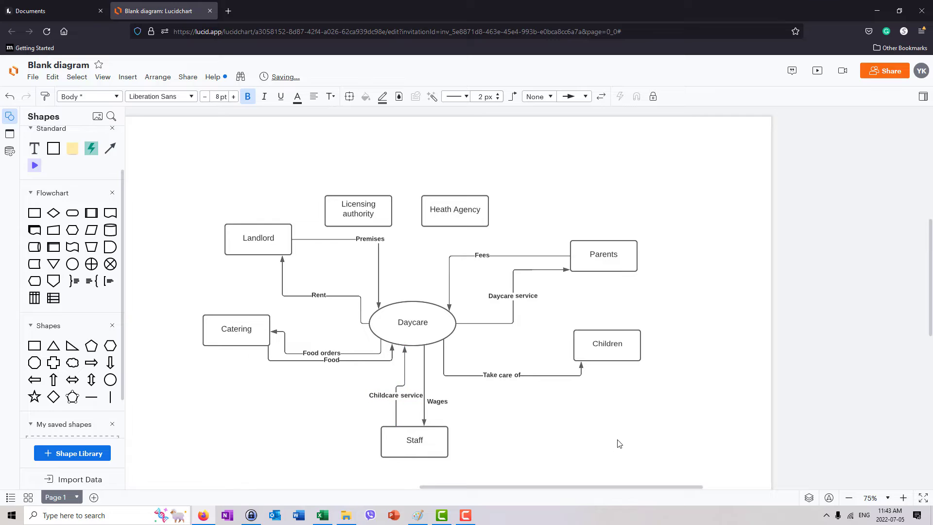
click(413, 399)
click(523, 410)
click(418, 396)
Move the Licensing authority and Heath Agency boxes higher, side by side
click(446, 222)
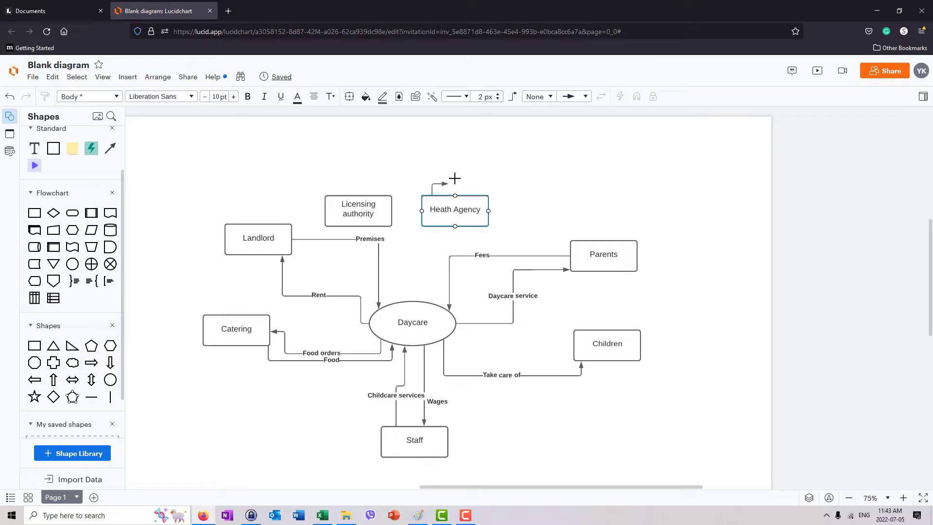
drag(455, 178, 456, 179)
key(Escape)
drag(371, 202, 382, 175)
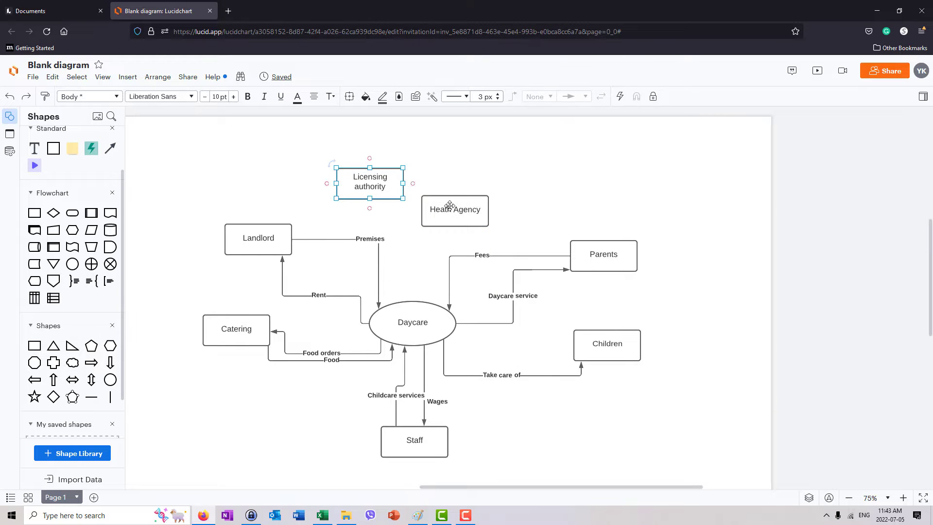
drag(450, 206, 466, 181)
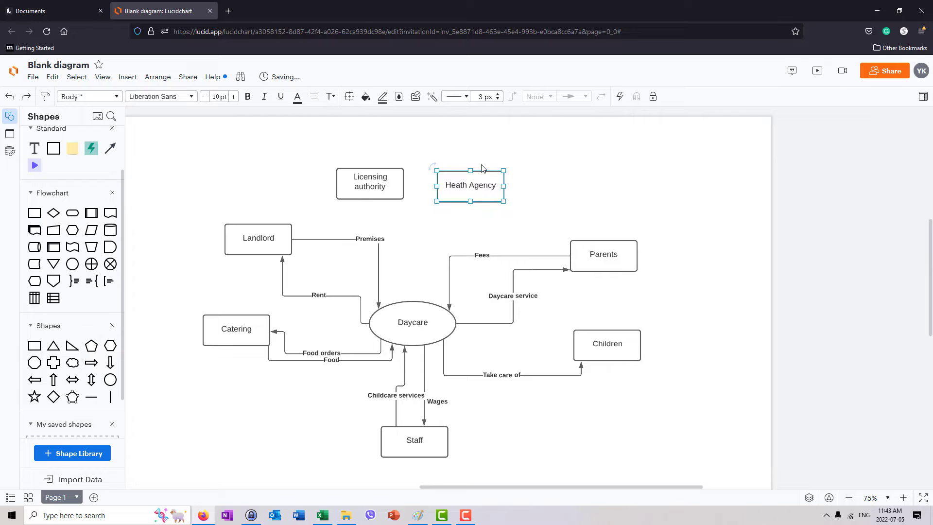
drag(485, 183, 490, 176)
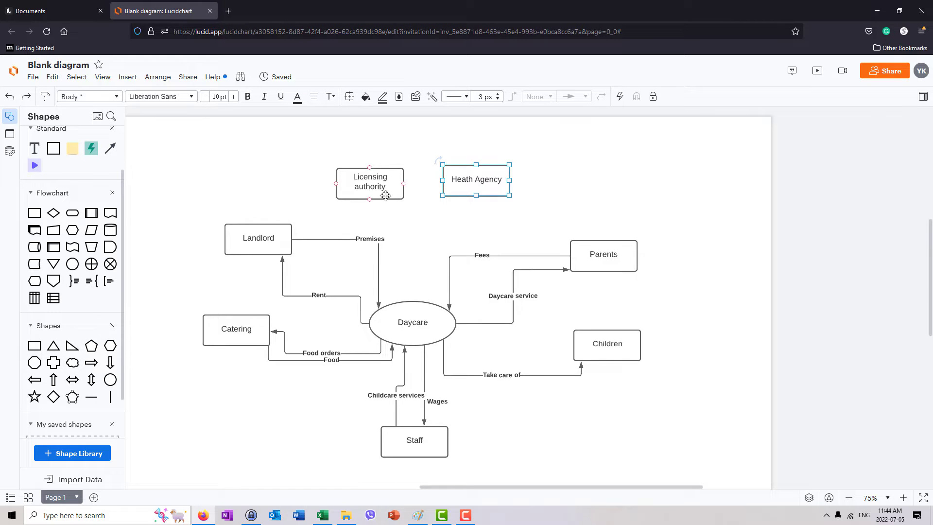
Draw a 'License' arrow from Licensing authority to Daycare and lower the Premises arrow's route
drag(369, 200, 396, 304)
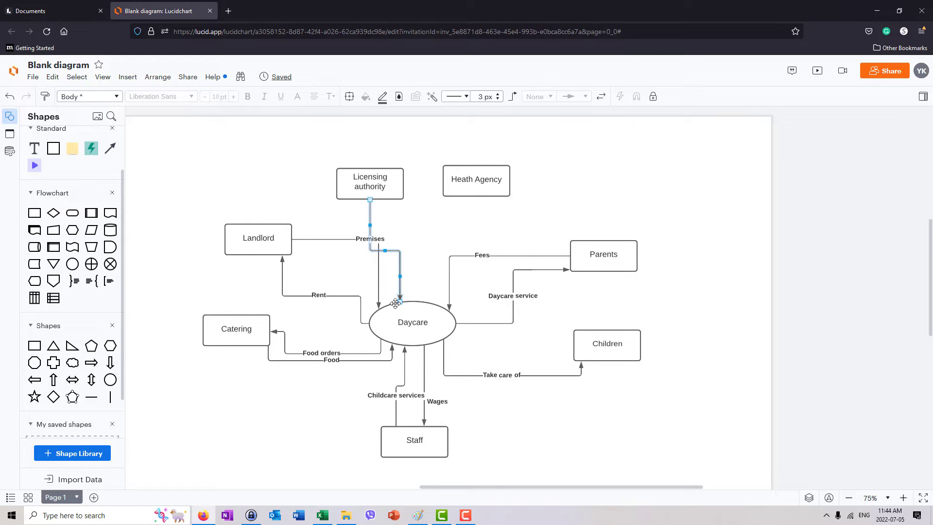
text(License)
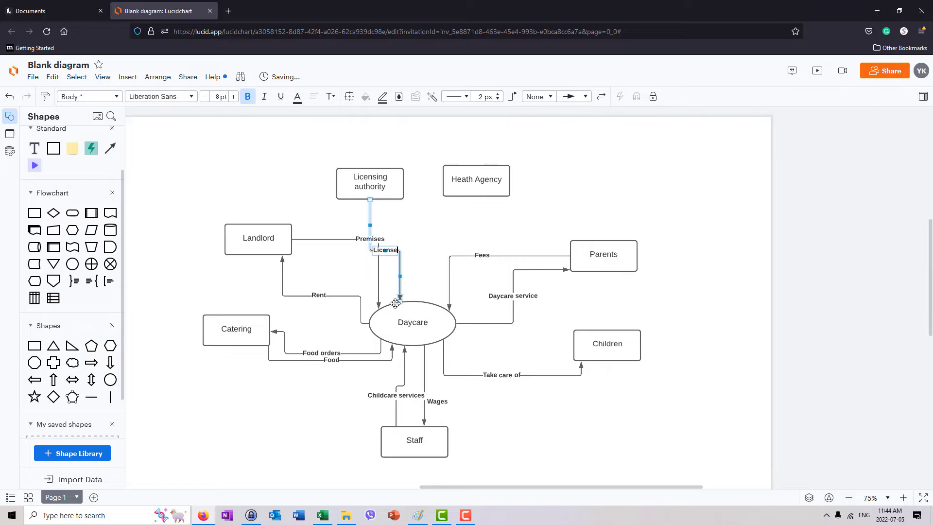
click(336, 240)
drag(337, 240, 320, 281)
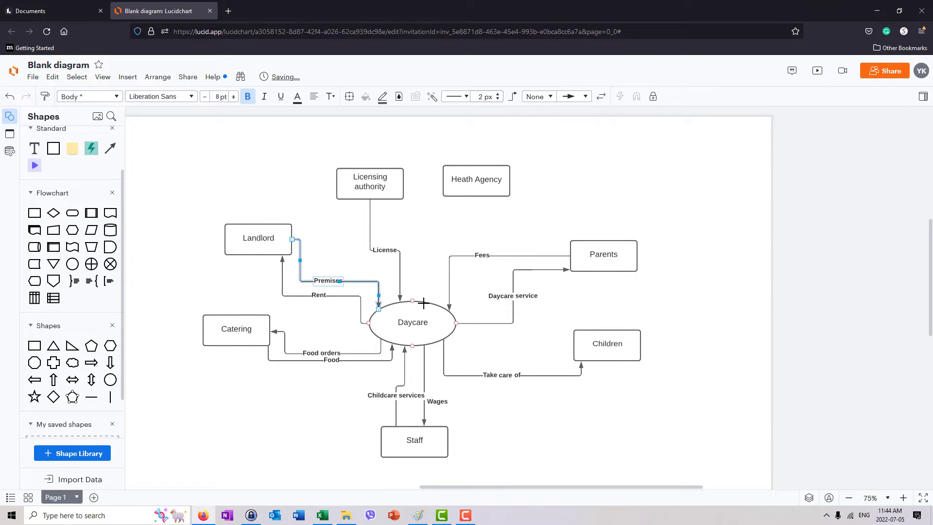
click(264, 441)
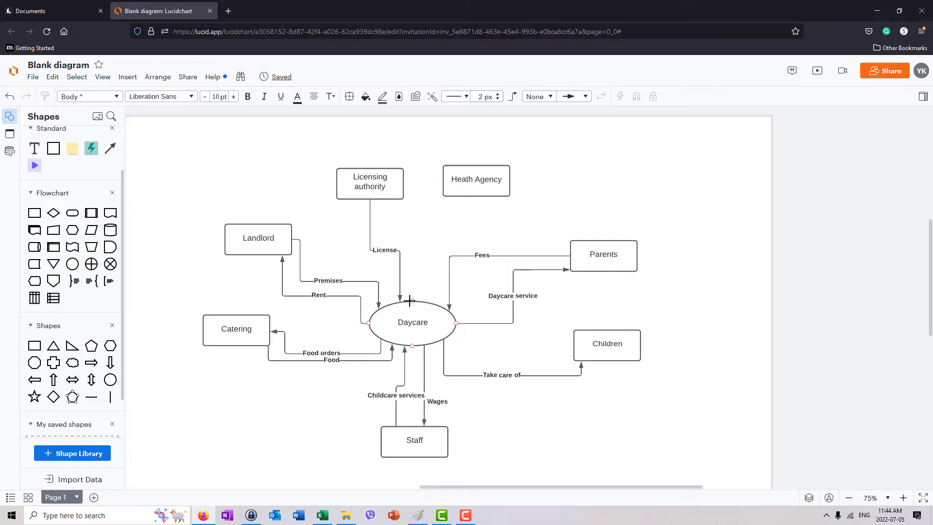
Add a 'Paperwork' arrow from Daycare up to Licensing authority, keeping its label clear of License
drag(411, 301, 395, 200)
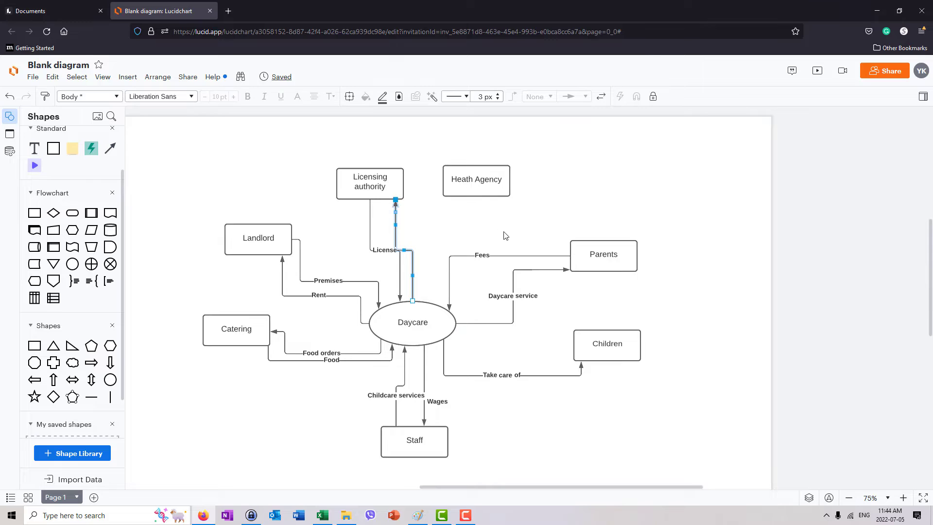
text(Pa)
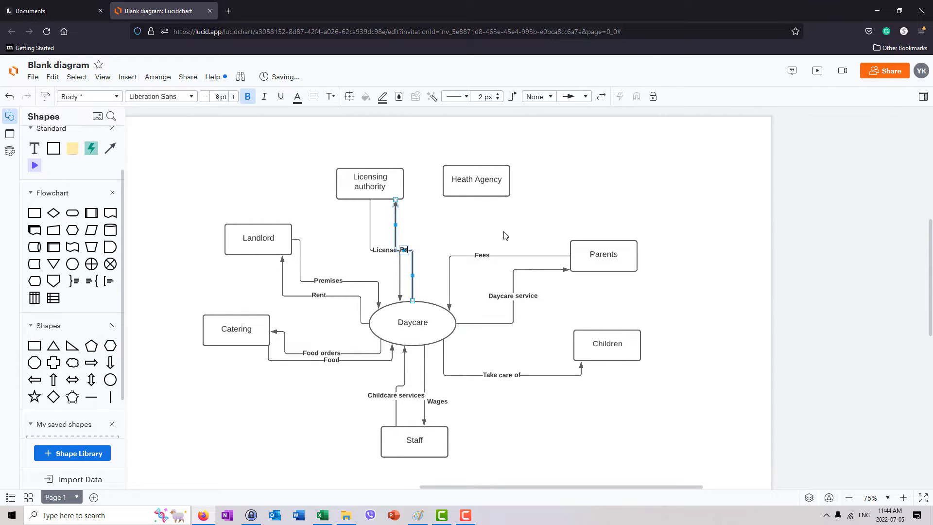
text(perwork)
click(447, 210)
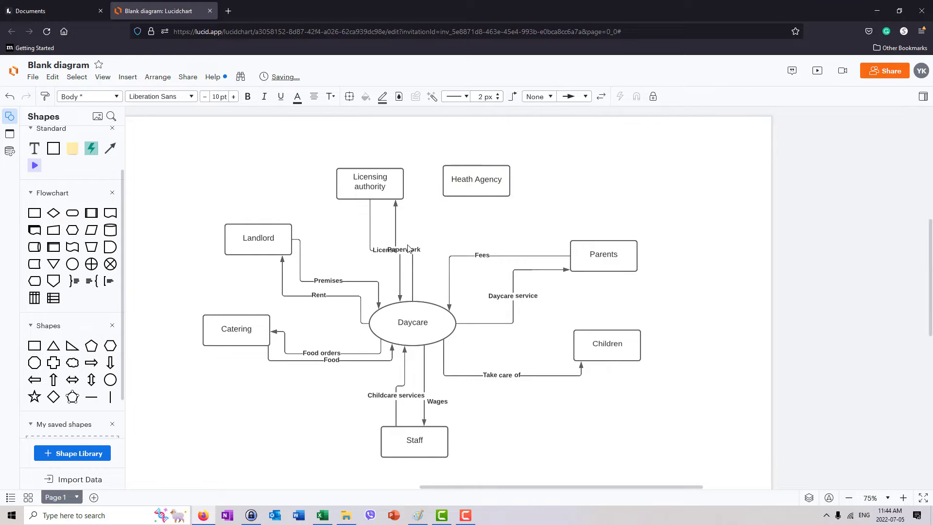
click(398, 218)
drag(398, 218, 396, 218)
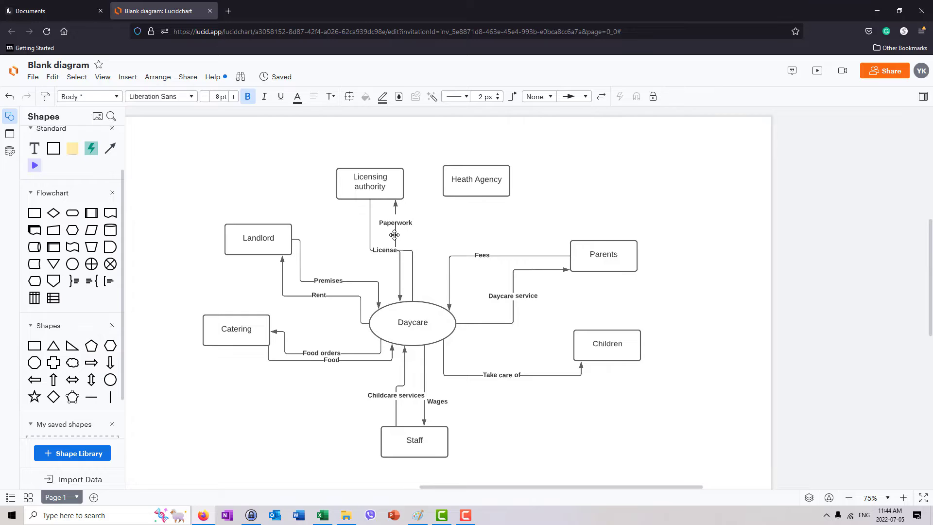
Reposition the License label lower along its arrow
click(373, 251)
drag(377, 250, 386, 248)
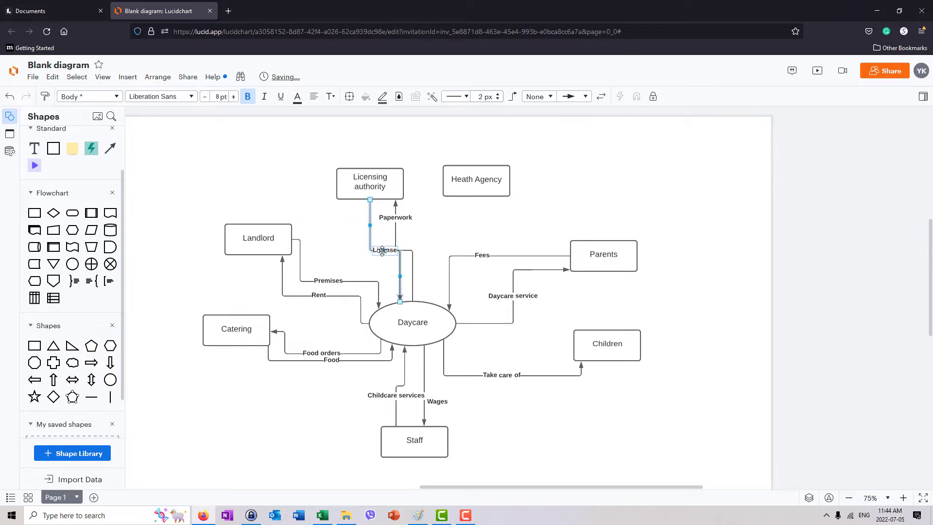
drag(383, 250, 387, 257)
click(387, 251)
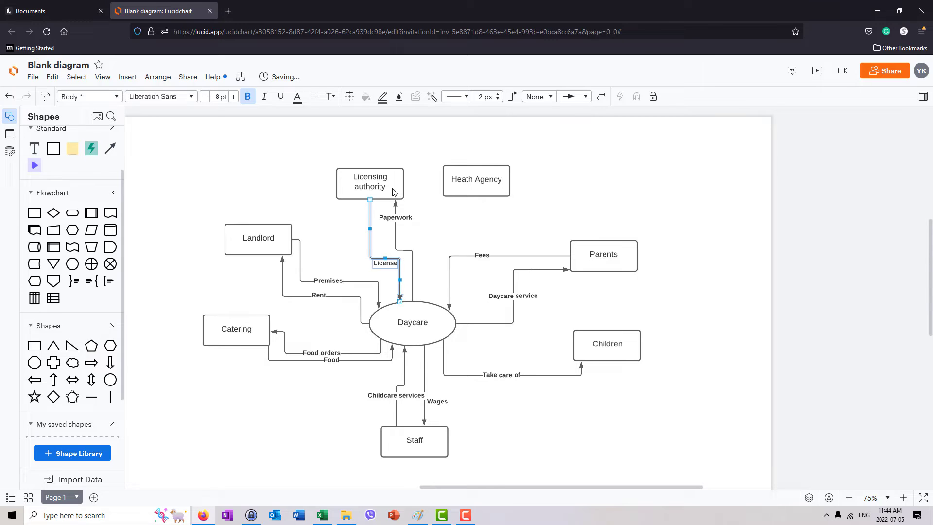
click(433, 314)
click(423, 295)
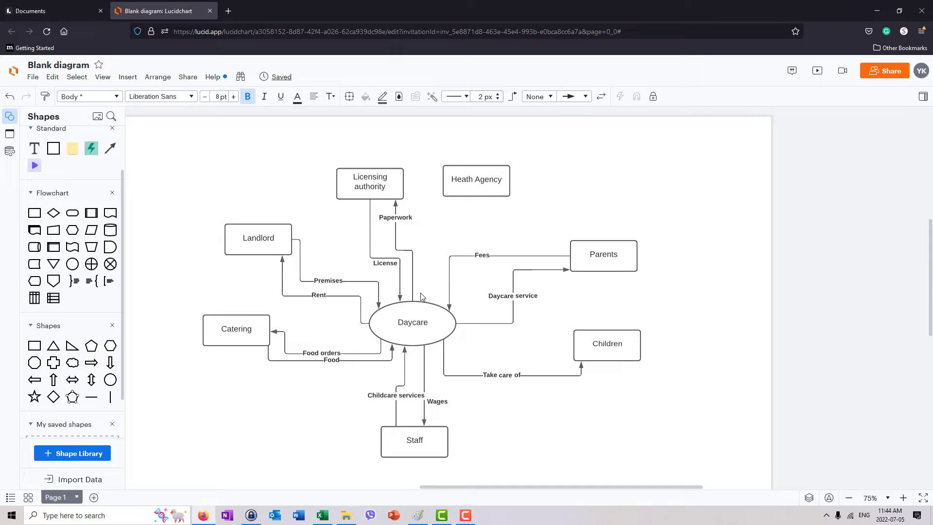
mouse_move(419, 303)
mouse_down()
mouse_move(430, 275)
mouse_move(408, 203)
mouse_move(427, 304)
mouse_up()
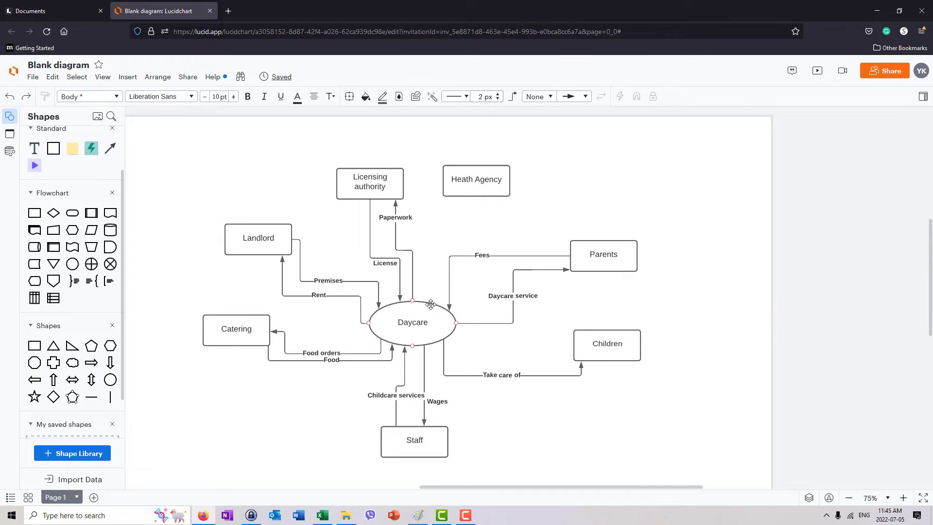
Draw a 'Reports' arrow from Daycare up to Licensing authority
drag(431, 302, 396, 184)
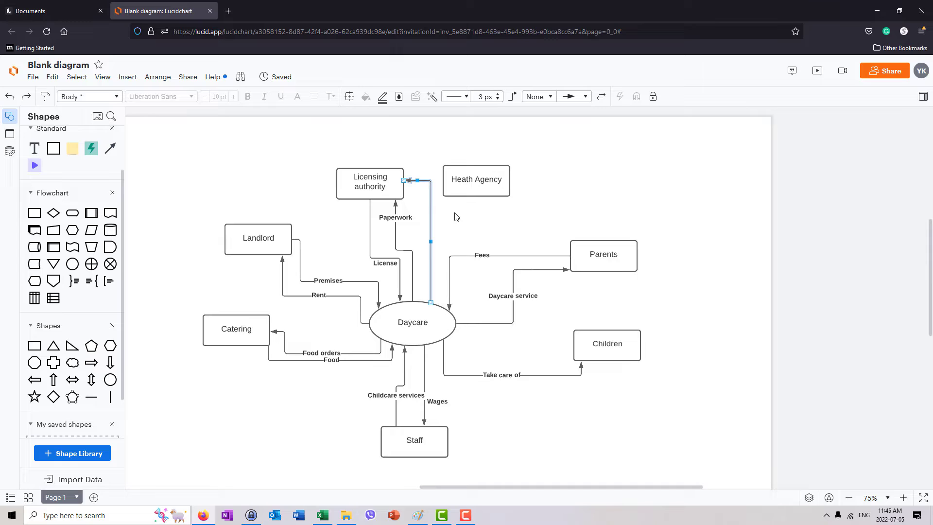
text(Reportd)
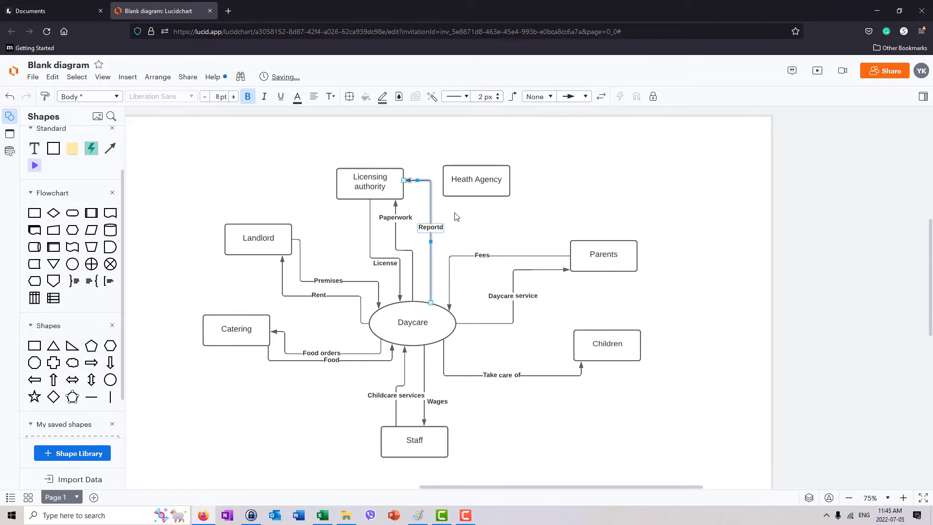
key(BackSpace)
text(s)
Finish the Reports label and nudge the Parents box slightly lower
click(650, 235)
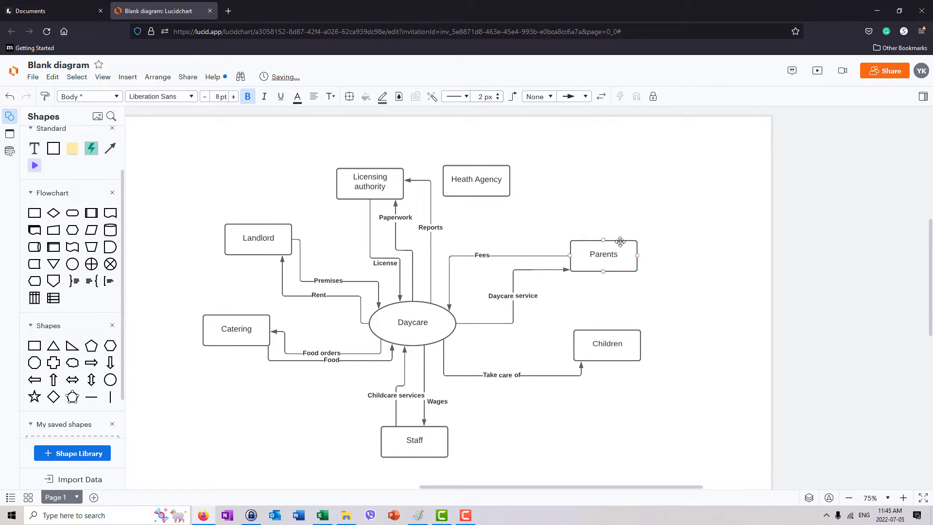
mouse_move(627, 281)
mouse_down()
mouse_move(630, 295)
mouse_move(617, 277)
mouse_move(625, 291)
mouse_up()
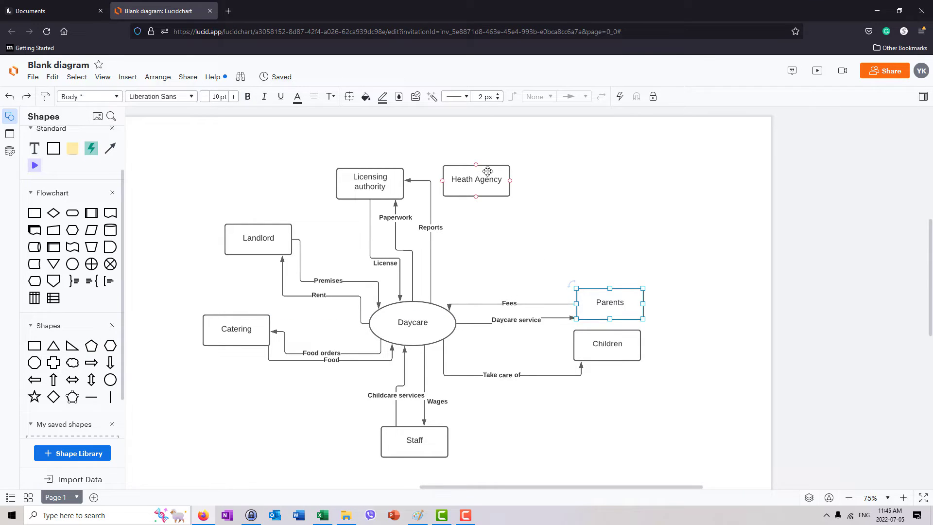
drag(514, 194, 548, 223)
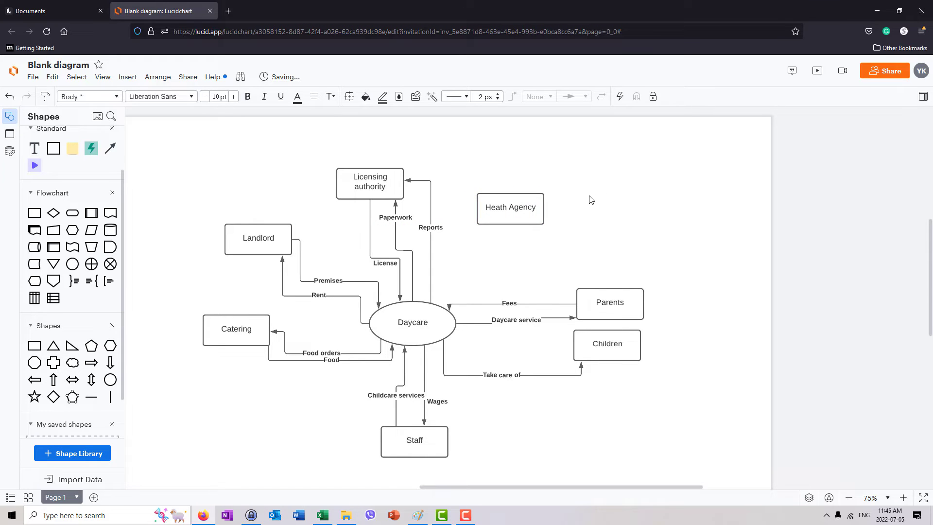
click(564, 236)
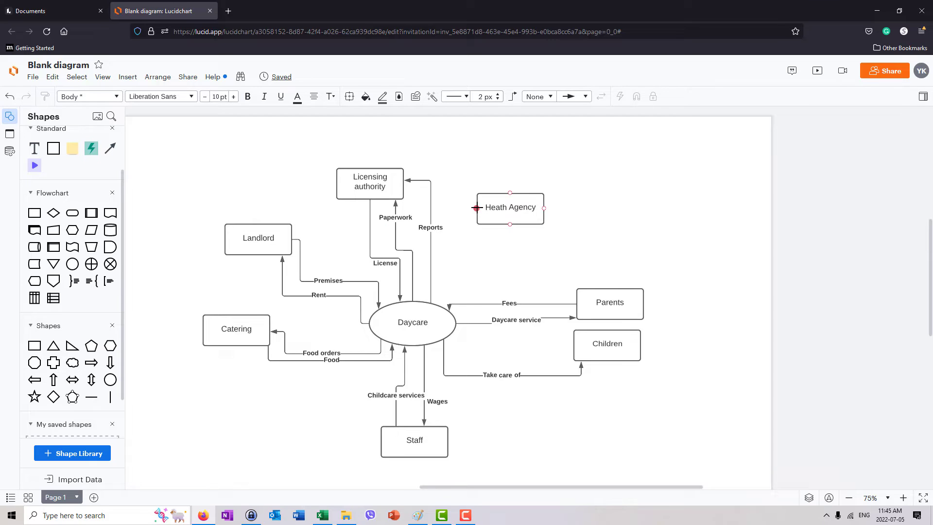
Draw a 'Rules' arrow from Heath Agency to Daycare and straighten its route
drag(442, 257, 432, 305)
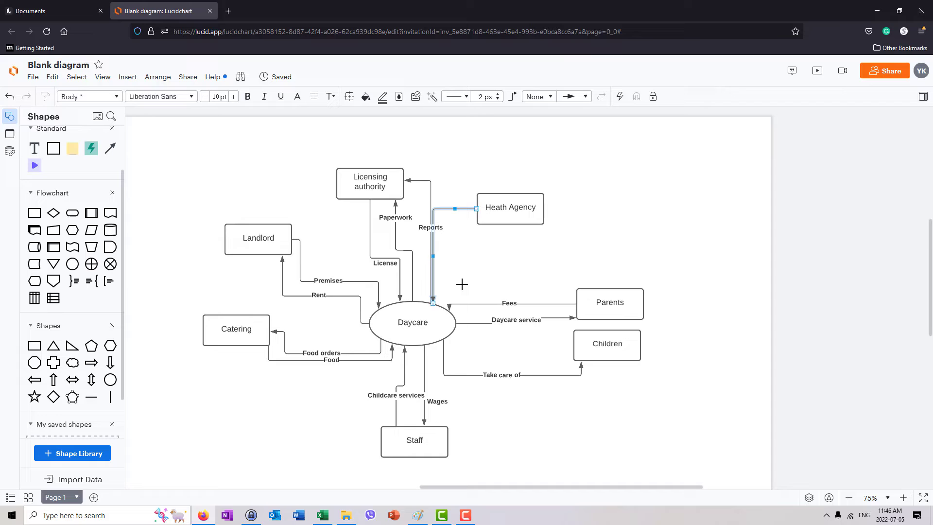
text(ules)
click(433, 256)
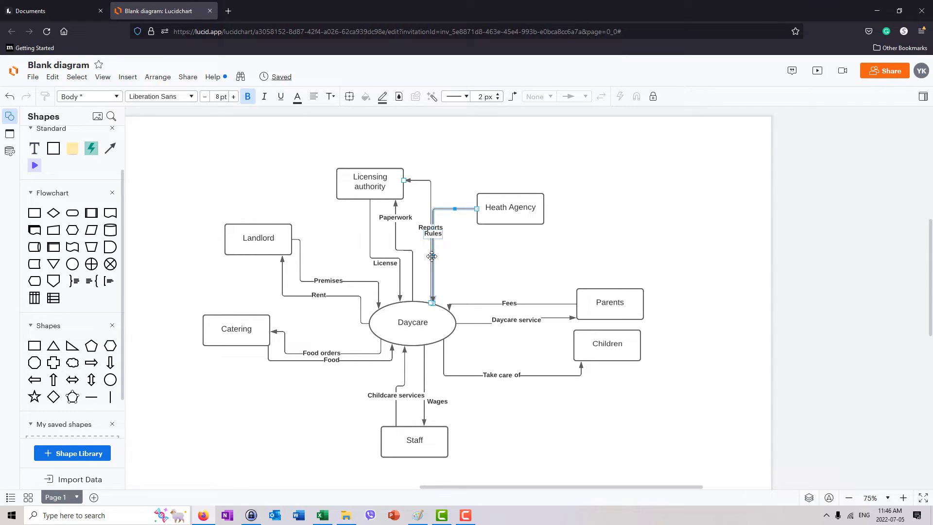
drag(433, 256, 448, 255)
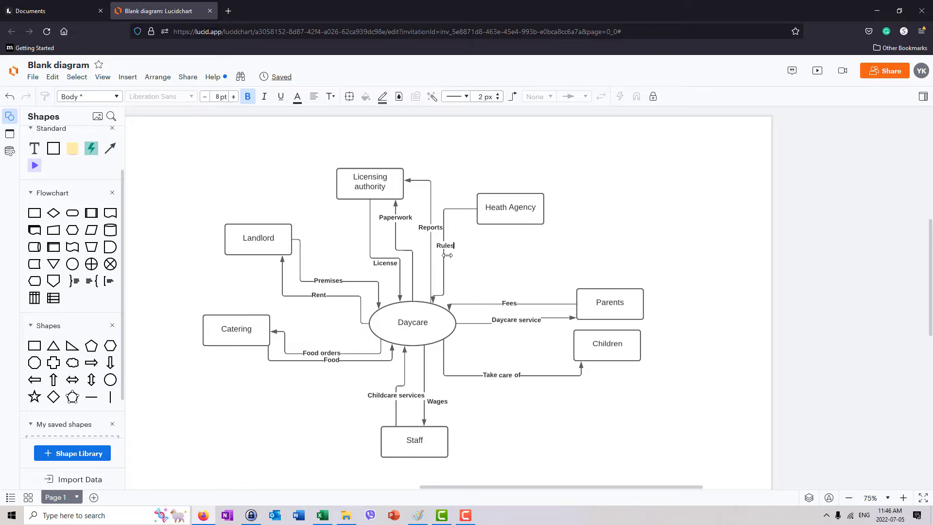
double_click(447, 255)
key(Escape)
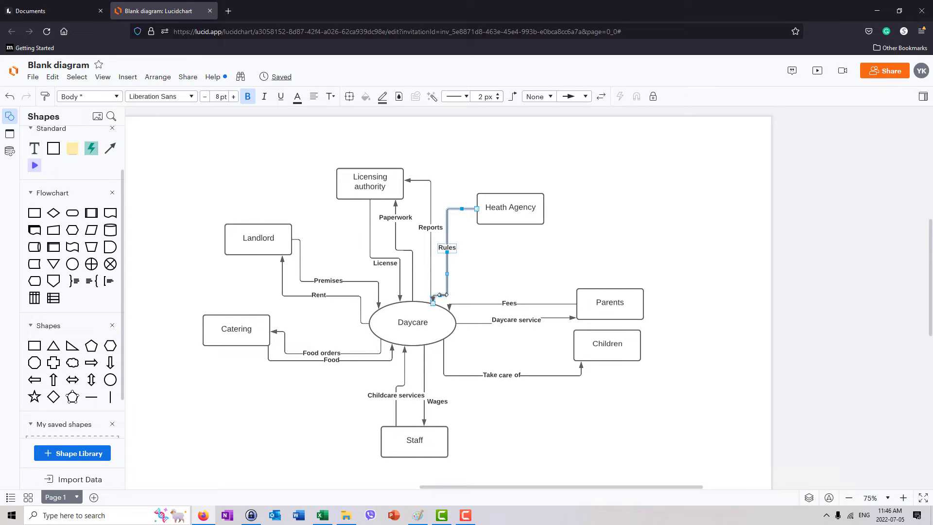
drag(440, 294, 447, 267)
click(520, 252)
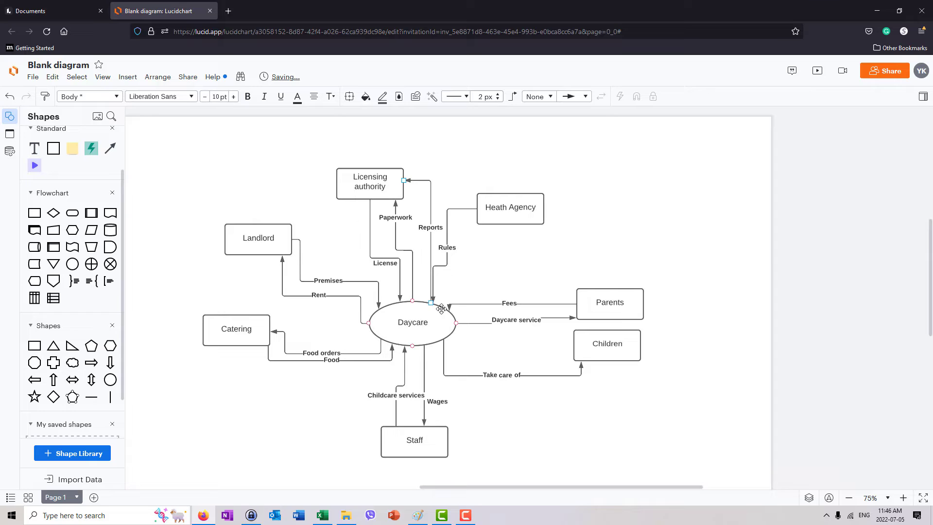
Reattach the Fees arrow to Daycare and add an 'Inspection responses' arrow to Heath Agency
drag(446, 305, 437, 304)
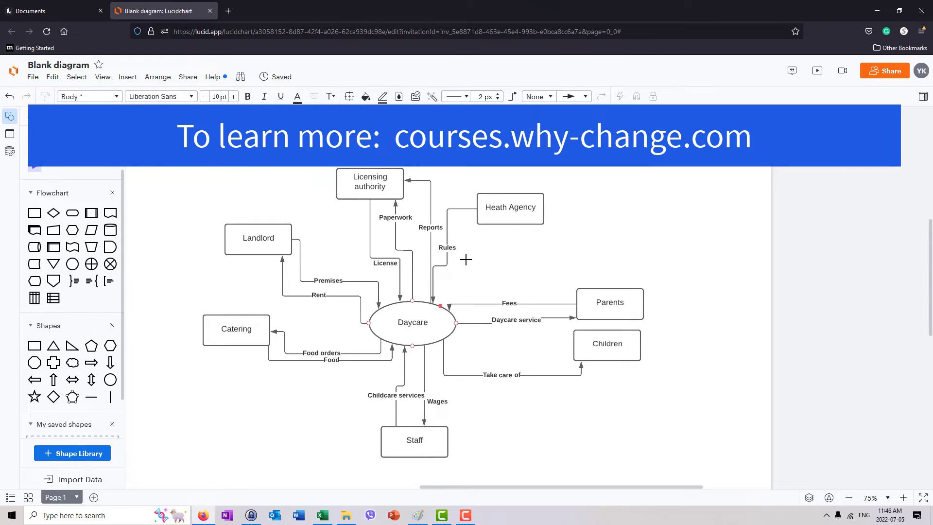
drag(440, 302, 481, 226)
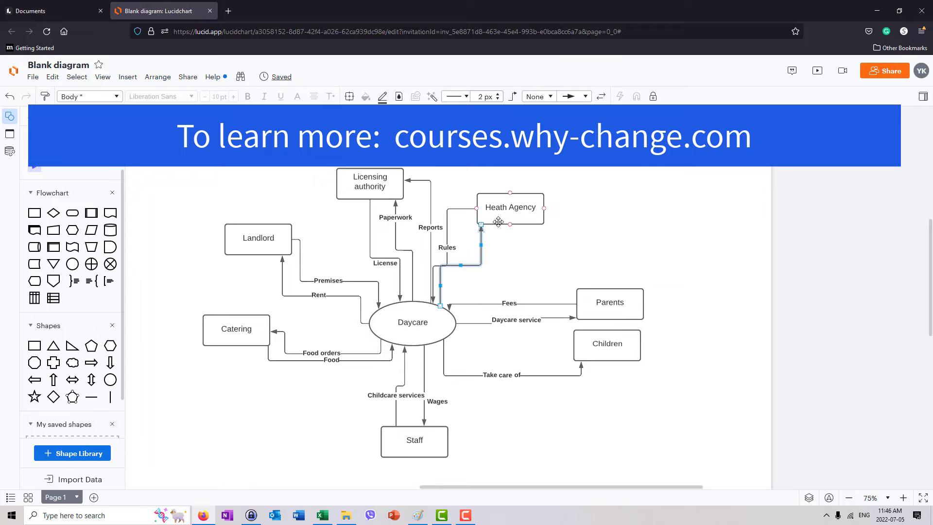
text(Inspection)
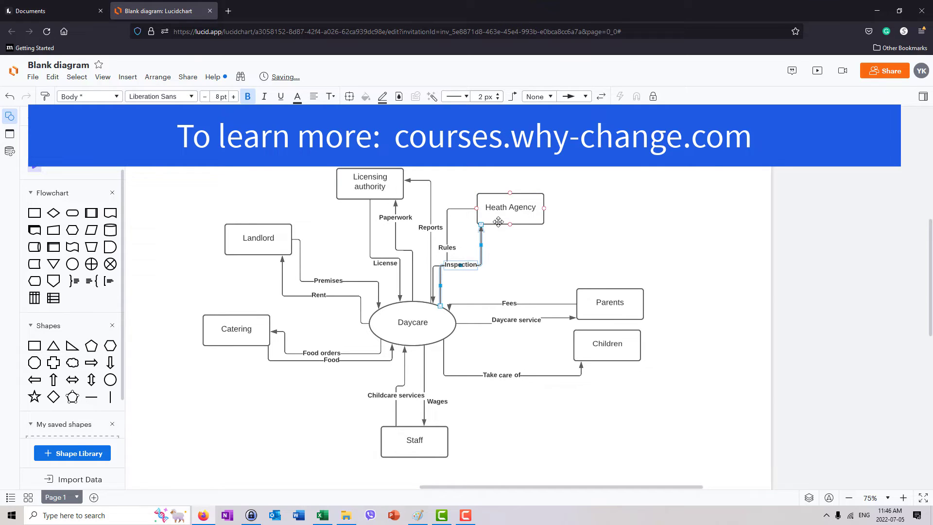
text( responses)
click(559, 241)
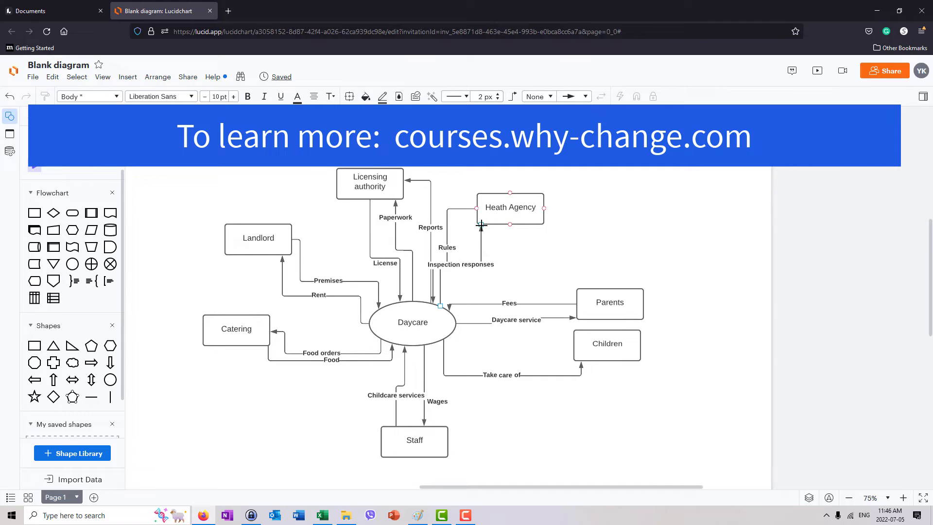
click(481, 225)
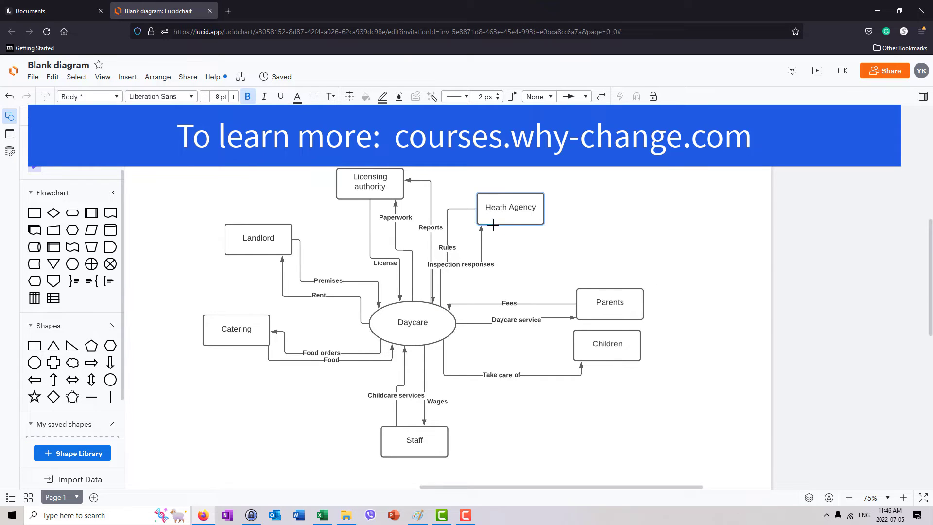
click(493, 224)
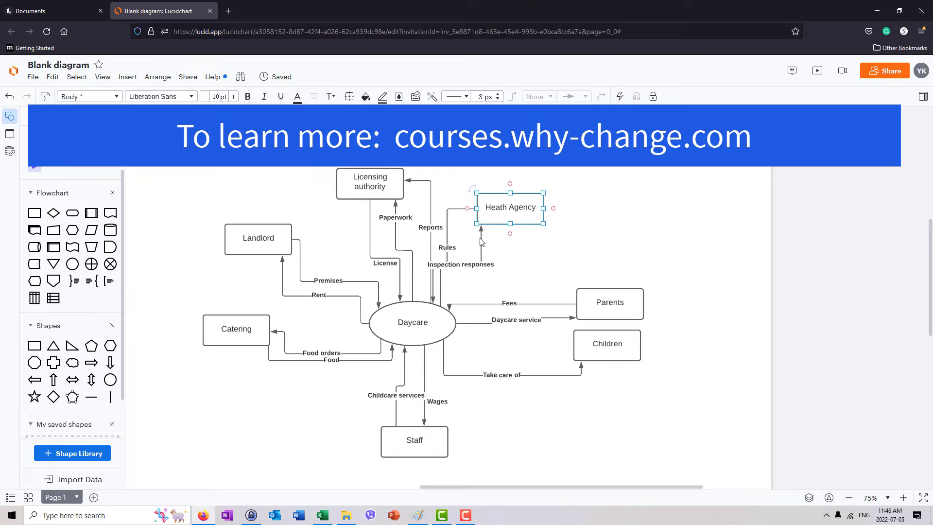
Center the Inspection responses arrow under Heath Agency and move Catering lower and left
drag(481, 242, 510, 246)
mouse_move(247, 317)
mouse_down()
mouse_move(243, 331)
mouse_move(244, 320)
mouse_up()
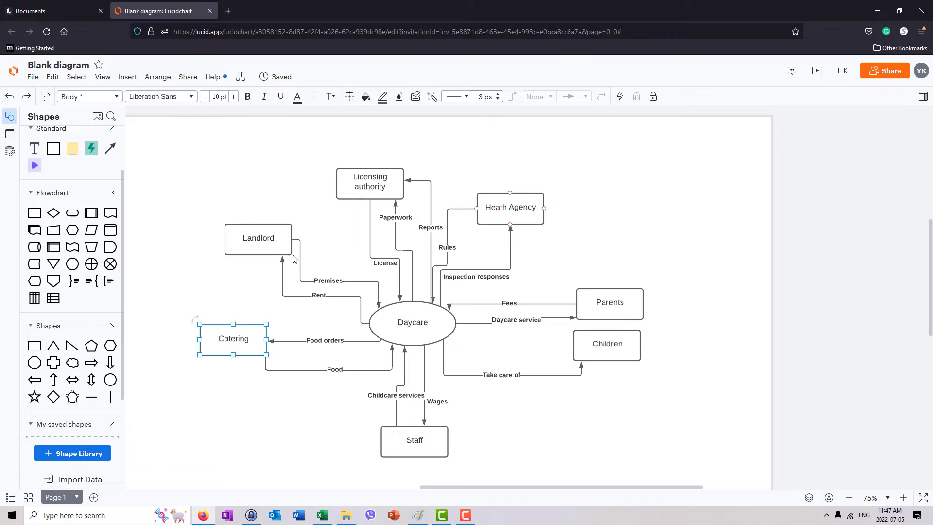
click(273, 341)
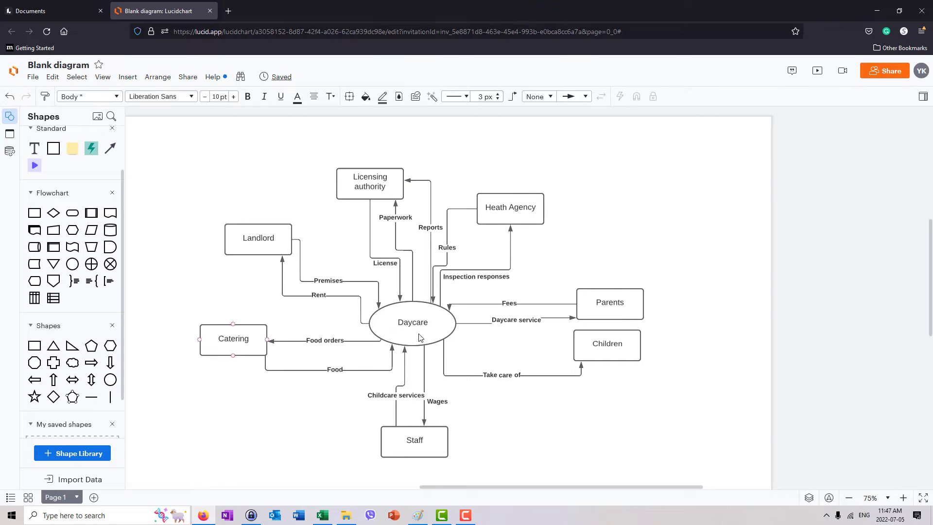
click(463, 323)
click(472, 327)
Move Children lower and left, rerouting Take care of into its top
drag(597, 338, 565, 374)
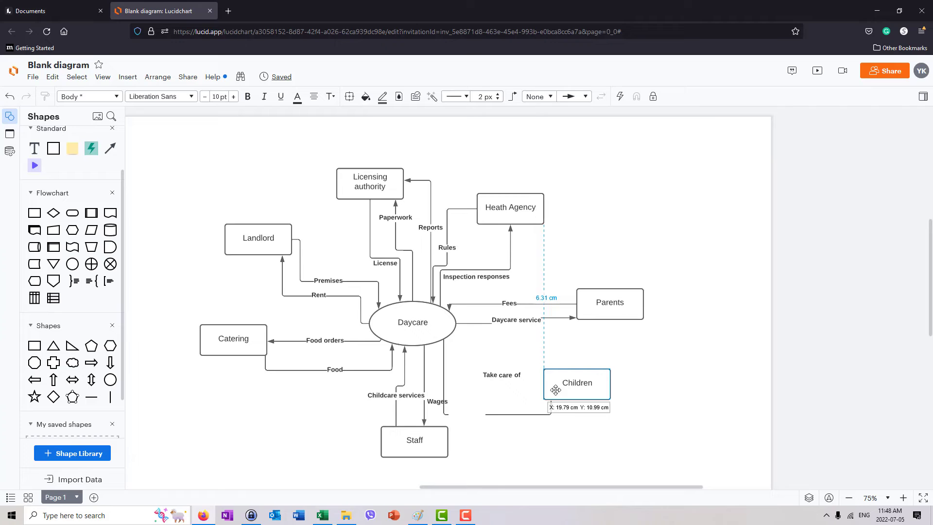
drag(556, 390, 540, 417)
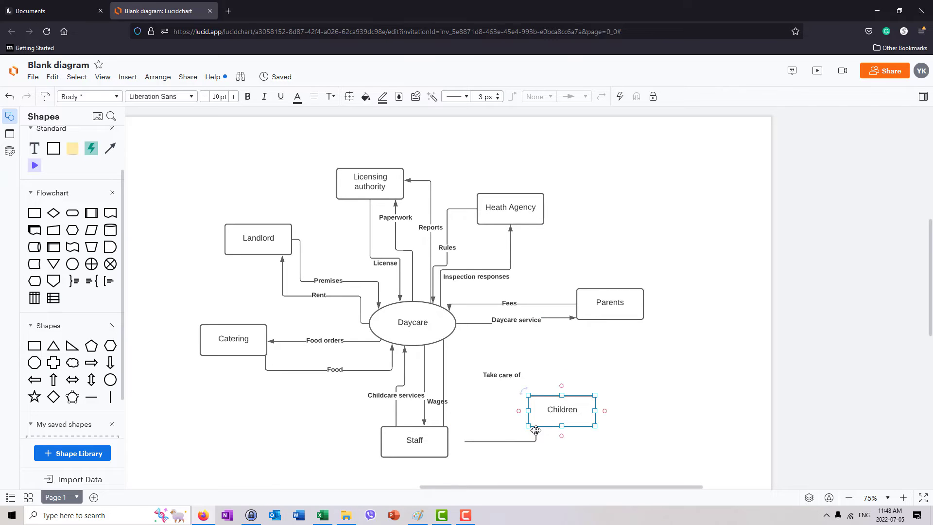
click(523, 447)
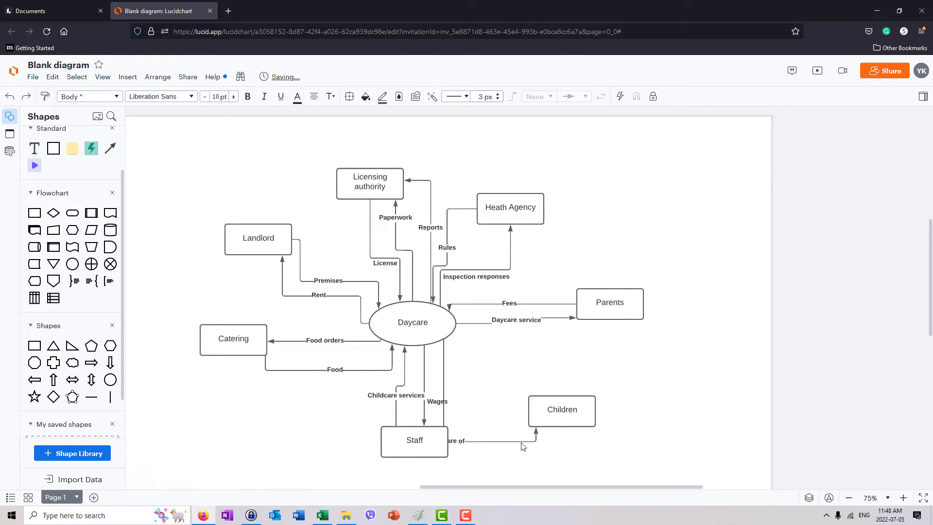
drag(457, 333, 610, 322)
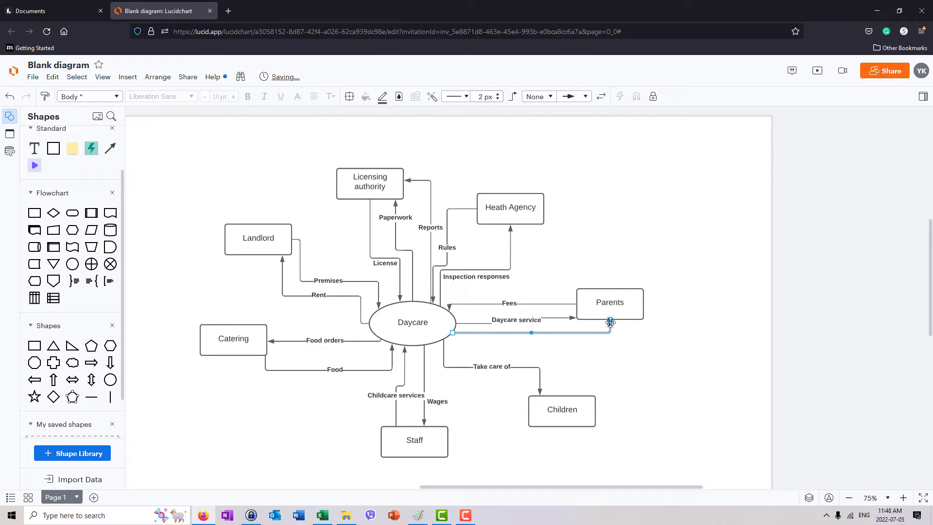
Label the Daycare-to-Parents arrow 'Progress report' with a capital P
text(progress report)
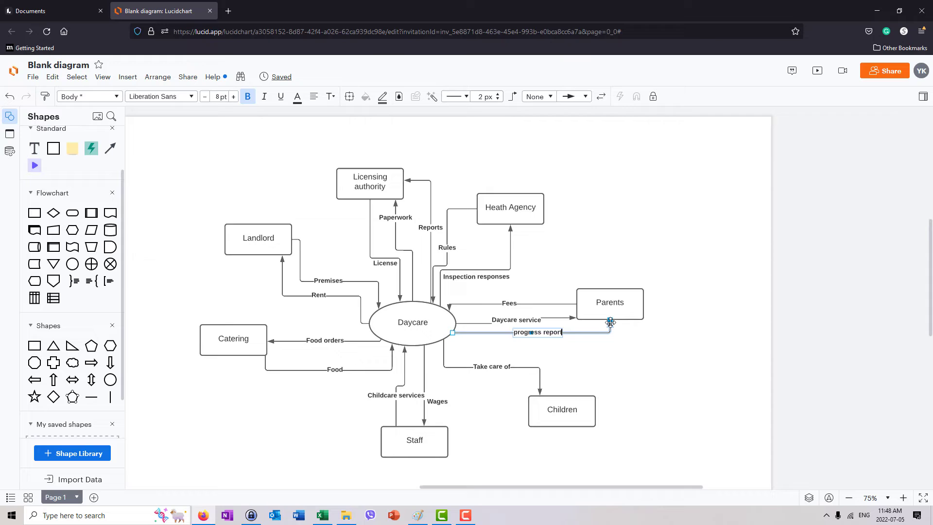
key(Home)
text(P)
key(Delete)
scroll(716, 381, right, 2)
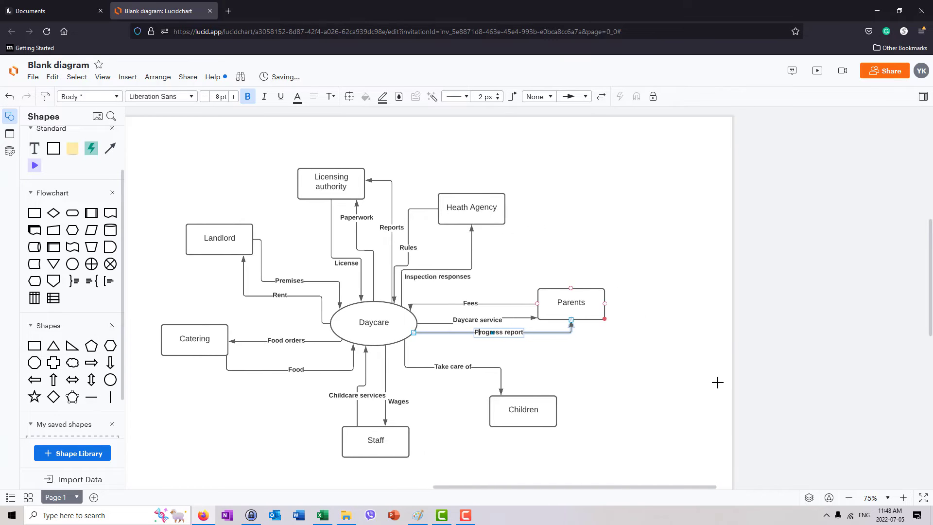
click(616, 363)
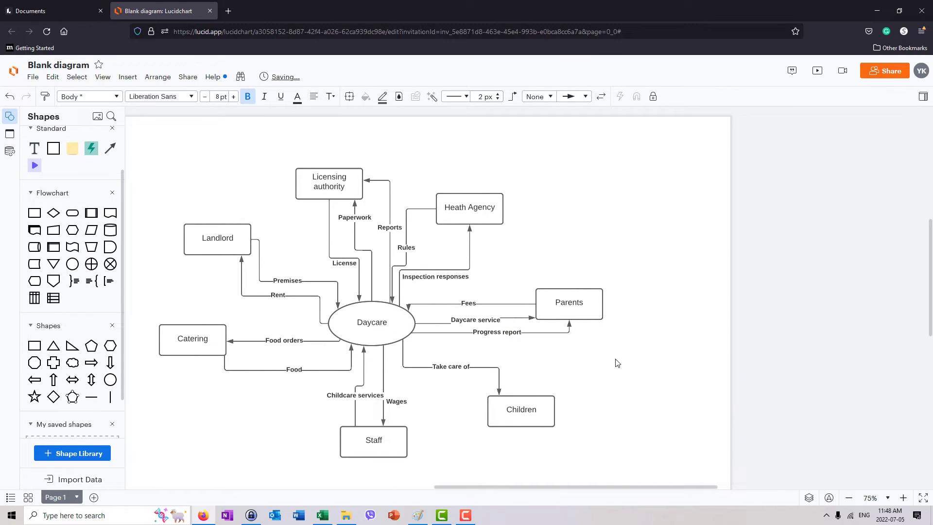
click(407, 340)
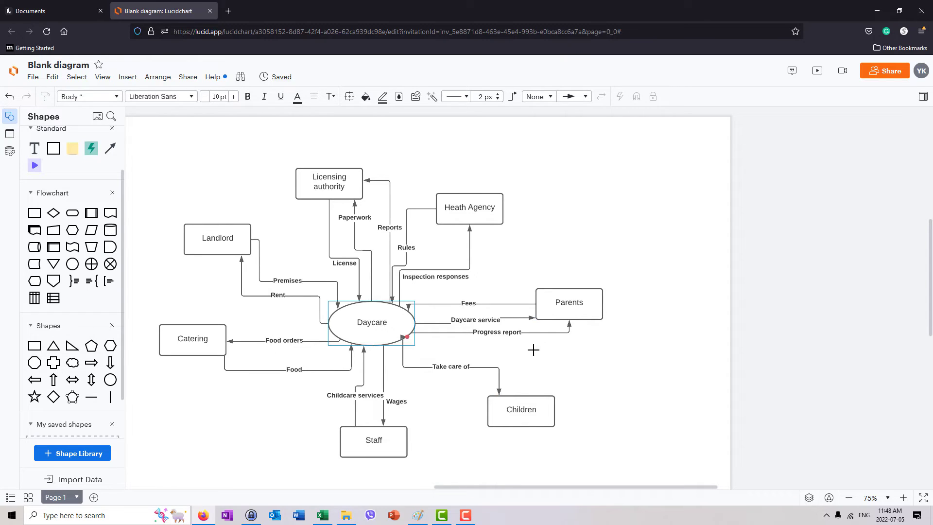
Draw a second arrow from Daycare to Parents' bottom labelled 'Events'
mouse_move(533, 350)
mouse_down()
mouse_move(598, 333)
mouse_move(599, 323)
mouse_up()
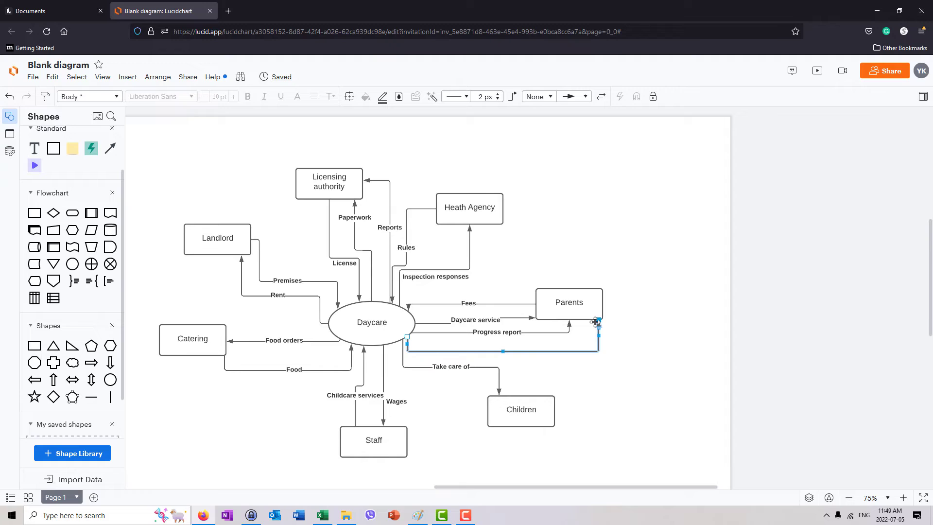
text(Event)
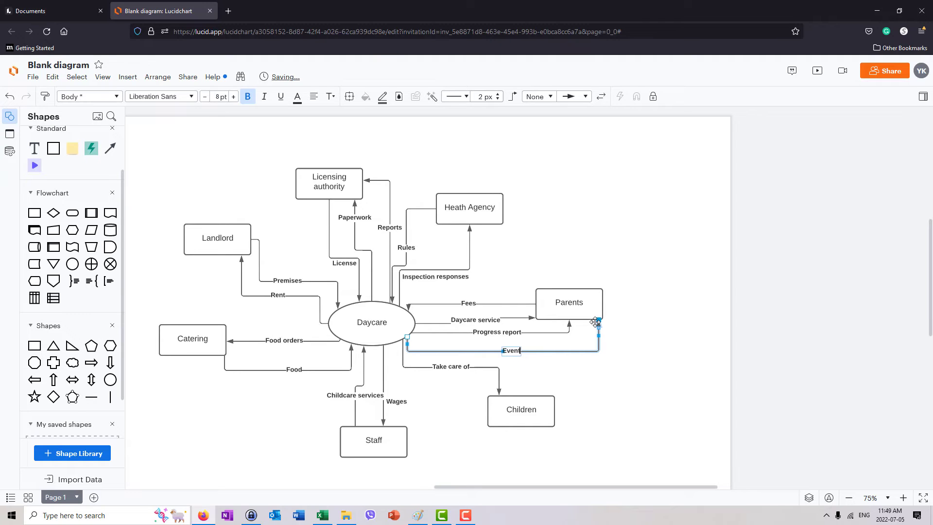
text(s)
click(573, 414)
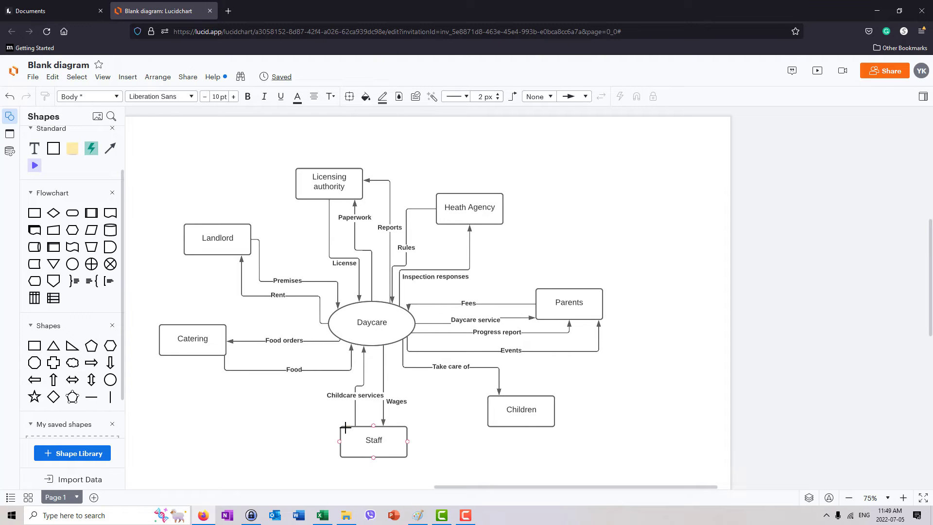
Draw an arrow from Staff's top-left up to Daycare and begin its 'training and certification' label
drag(345, 426, 358, 348)
click(347, 400)
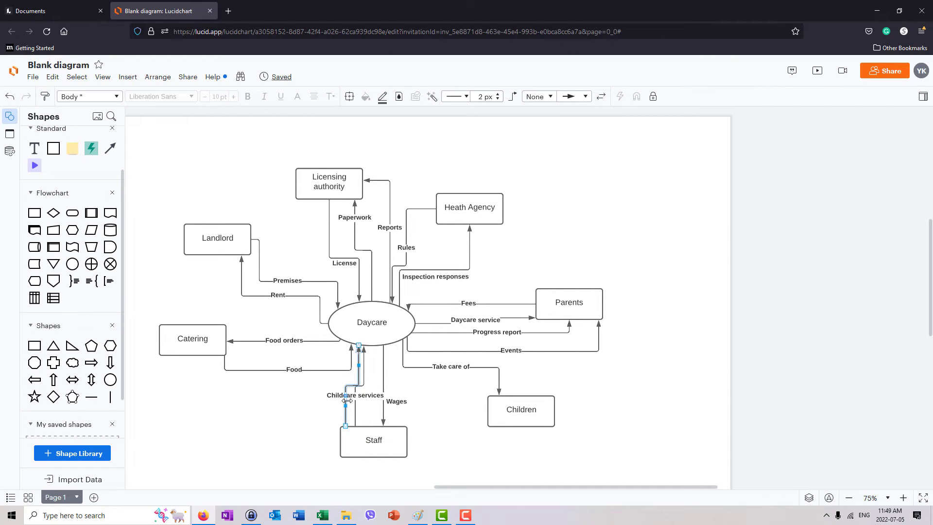
text(training and certificat)
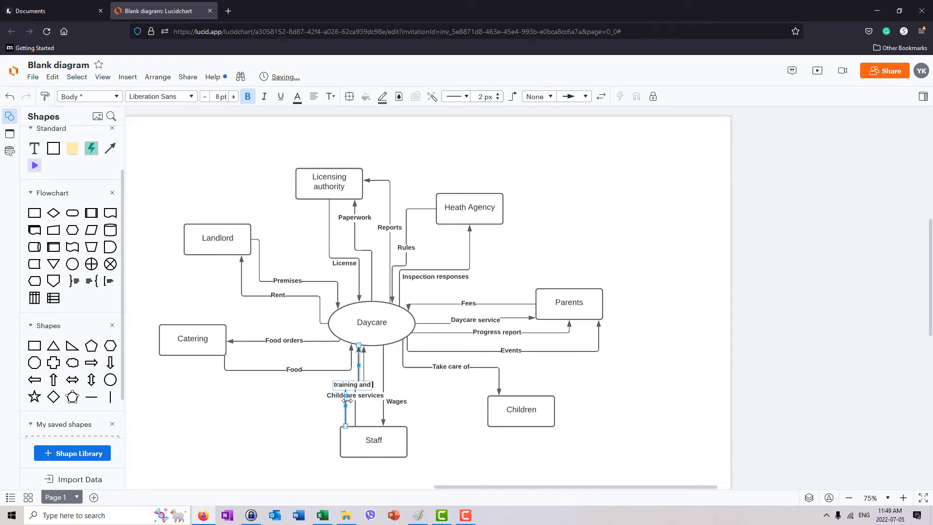
text(ion documentation)
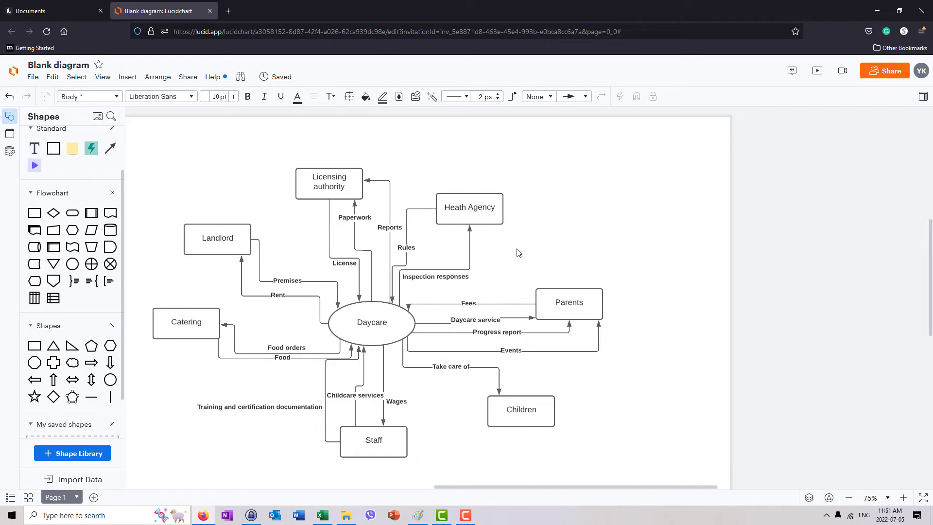
click(413, 270)
click(693, 233)
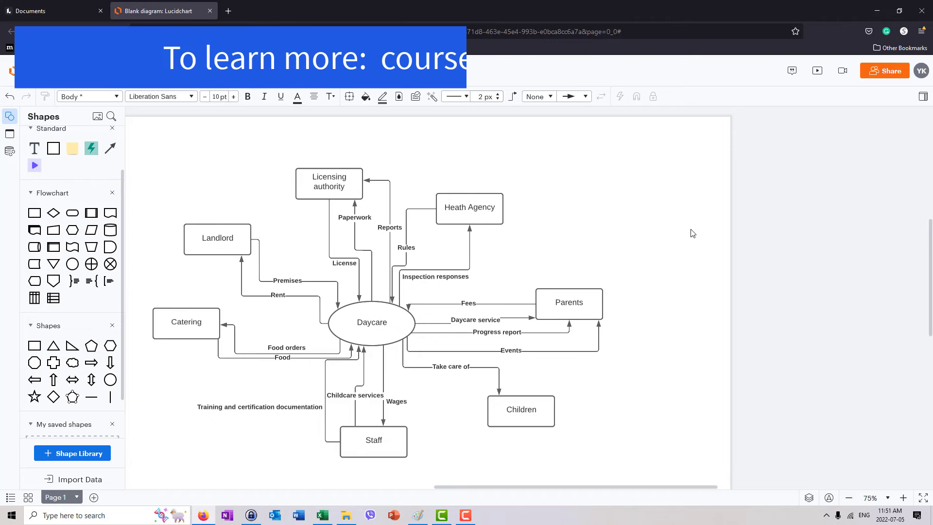